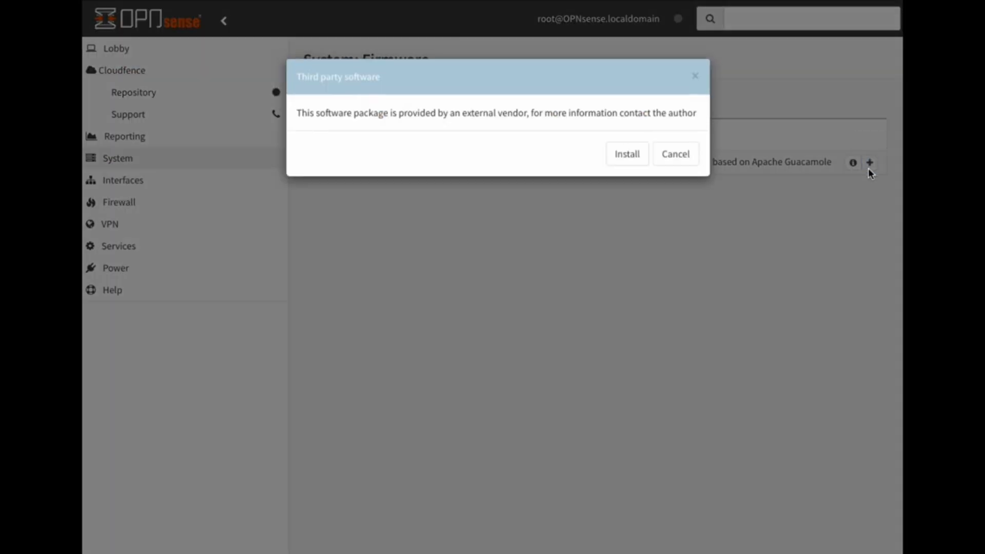
Confirm installing the Cloudfence VPN Web Portal plugin, then expand the Cloudfence sidebar section
{"action": "left_click", "coordinate": [626, 159]}
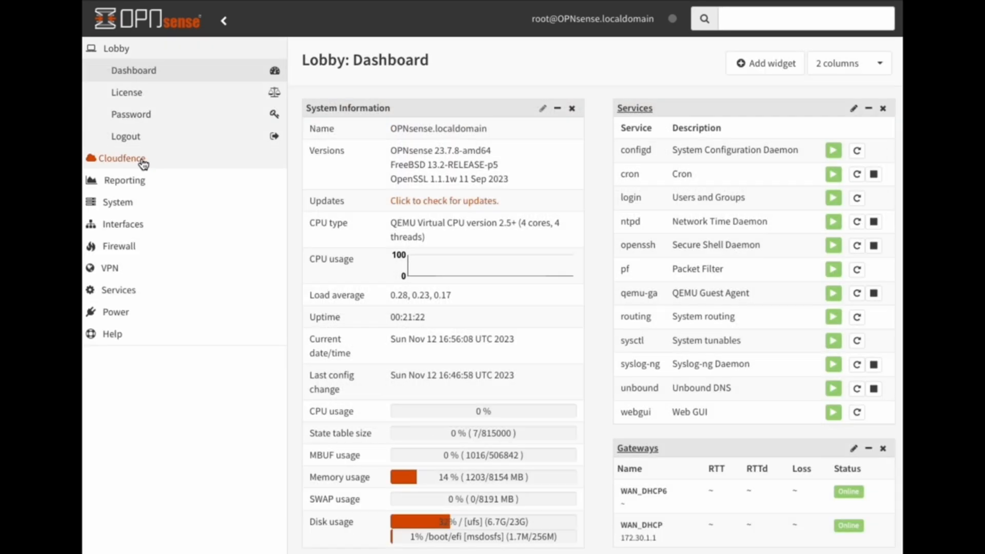
{"action": "left_click", "coordinate": [143, 164]}
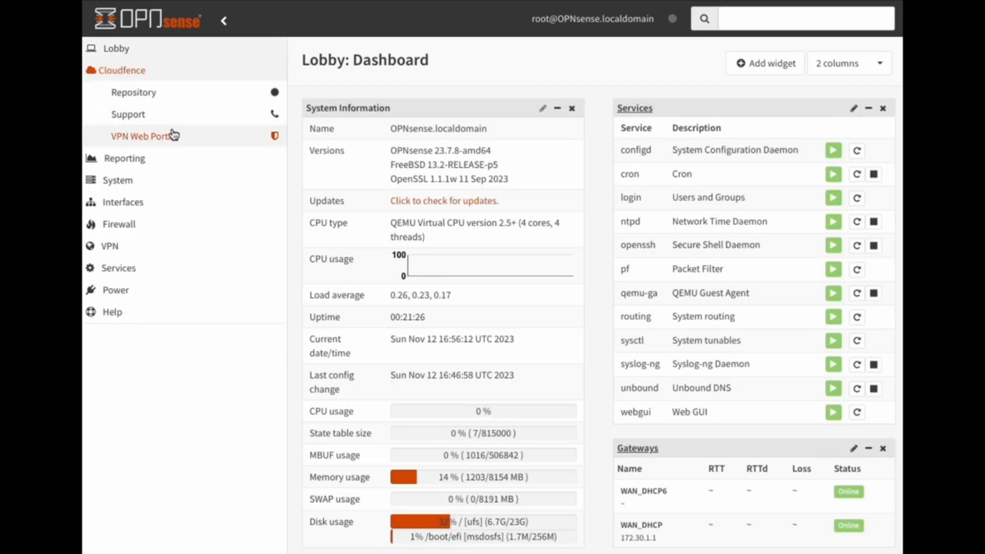
In VPN Web Portal settings, switch LDAP authentication to AD and back to None, then enable OTP
{"action": "left_click", "coordinate": [149, 136]}
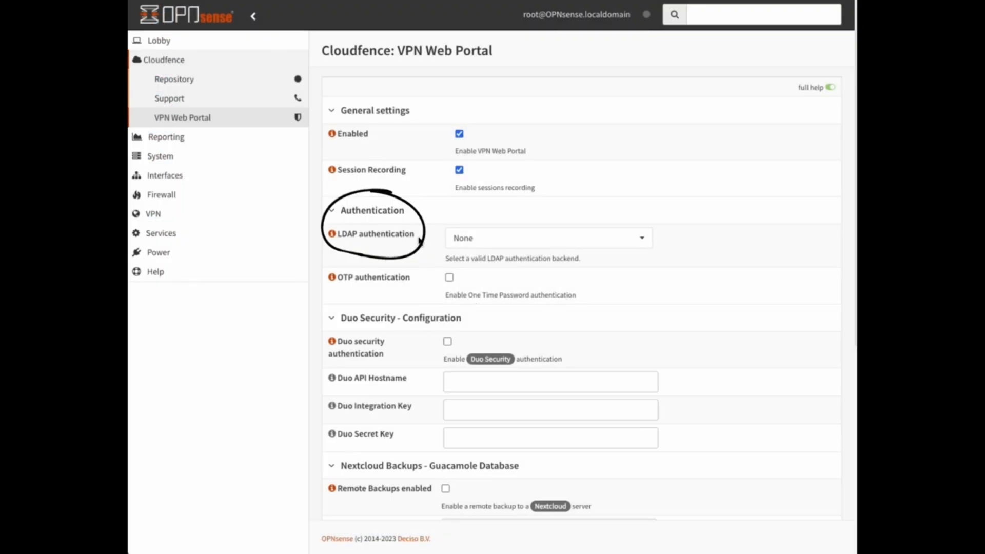
{"action": "left_click", "coordinate": [464, 241]}
{"action": "left_click", "coordinate": [492, 306]}
{"action": "left_click", "coordinate": [564, 243]}
{"action": "left_click", "coordinate": [564, 287]}
{"action": "scroll", "coordinate": [668, 275], "scroll_direction": "down", "scroll_amount": 1}
{"action": "left_click", "coordinate": [449, 258]}
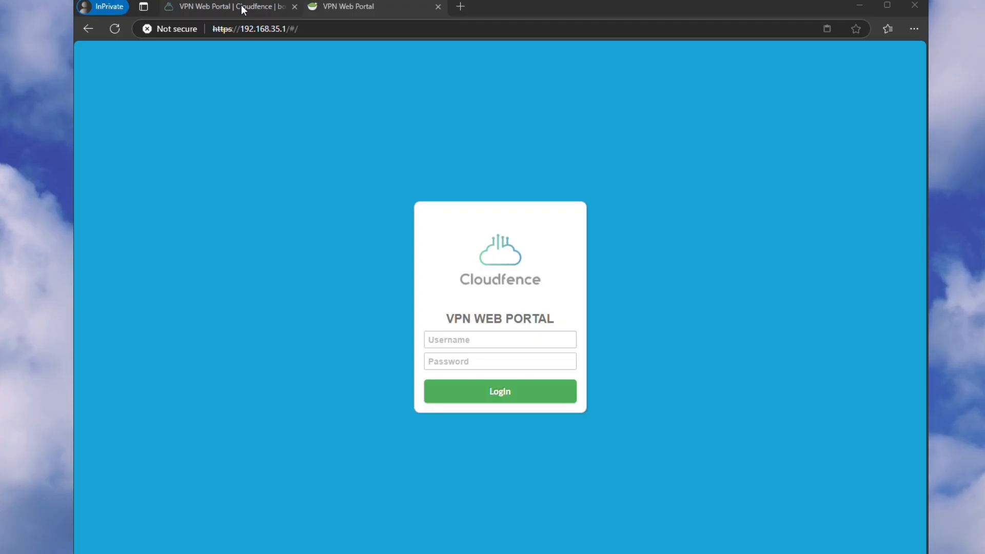
{"action": "left_click", "coordinate": [243, 10]}
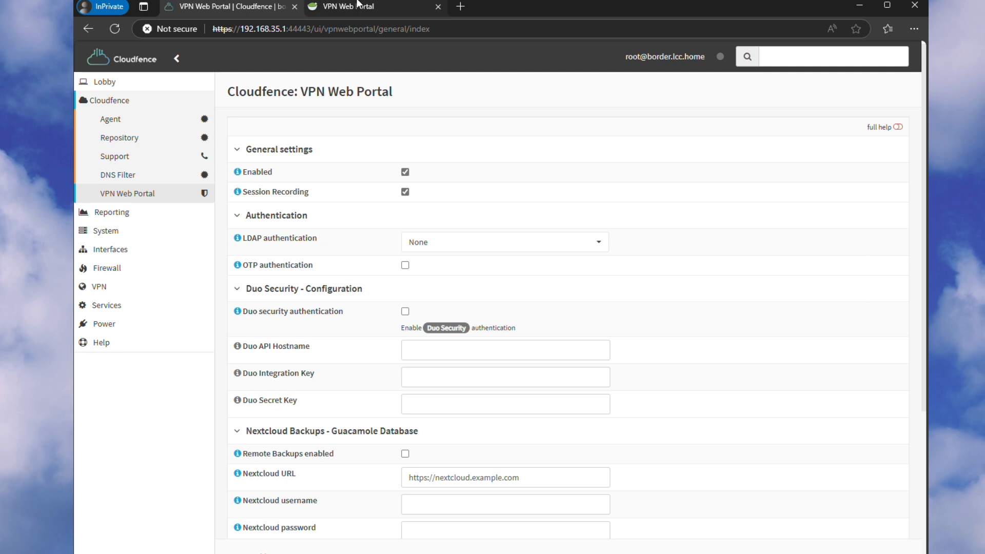
{"action": "left_click", "coordinate": [356, 4]}
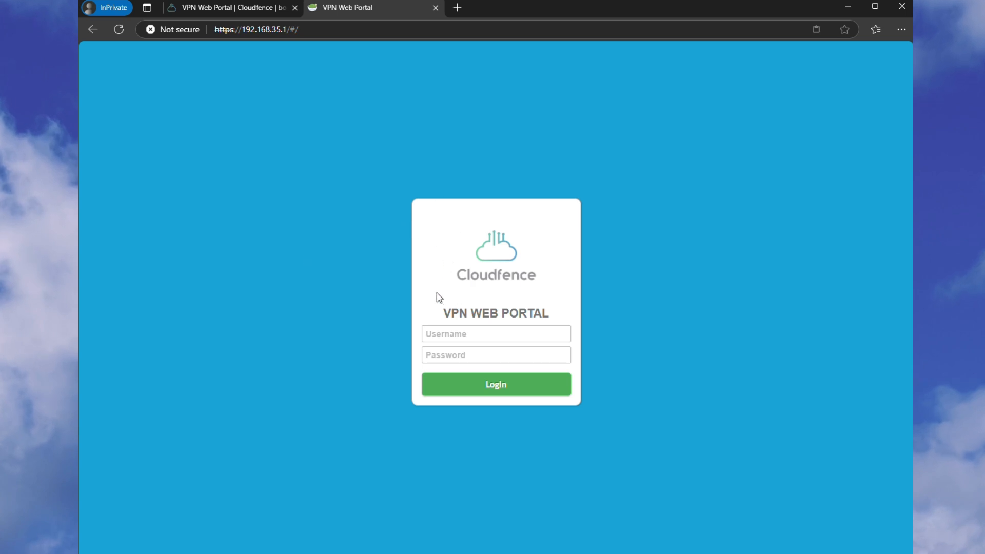
Submit the portal login with username guacadmin and the administrator password
{"action": "left_click", "coordinate": [454, 329]}
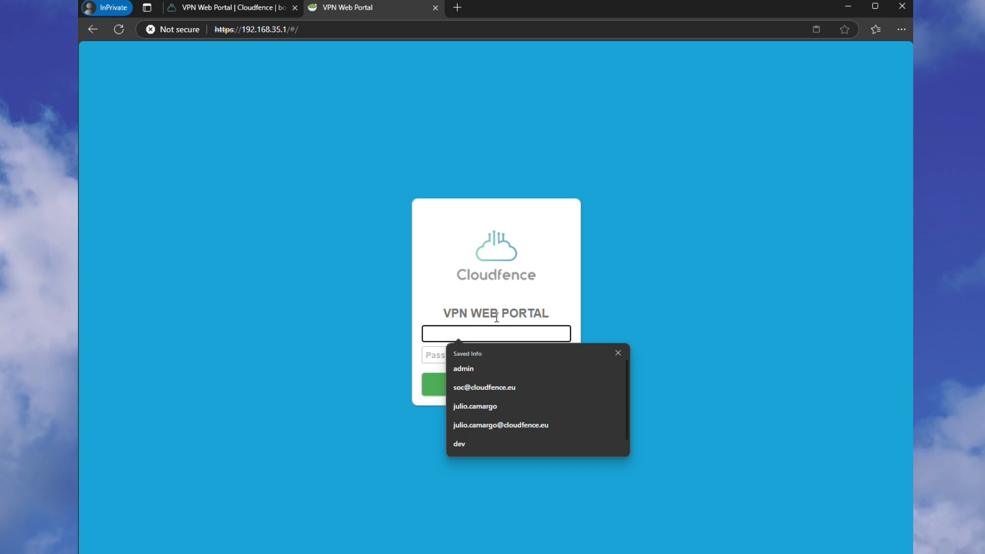
{"action": "type", "text": "gu"}
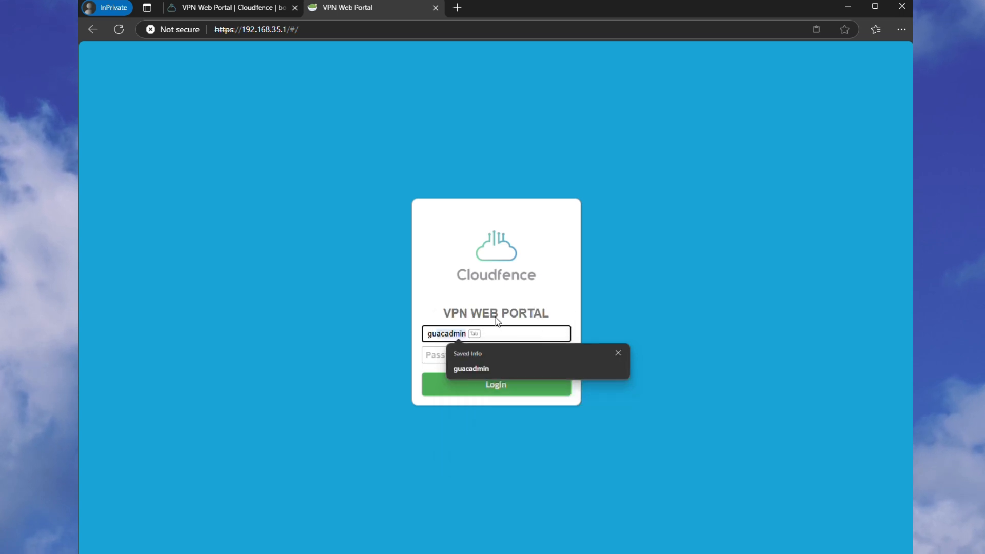
{"action": "left_click", "coordinate": [617, 353]}
{"action": "type", "text": "acadmin"}
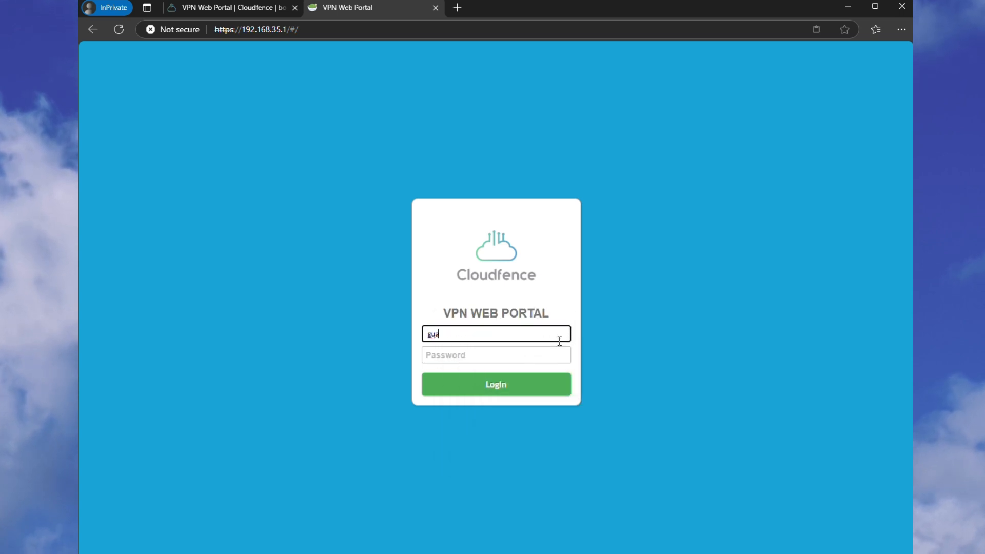
{"action": "key", "text": "Tab"}
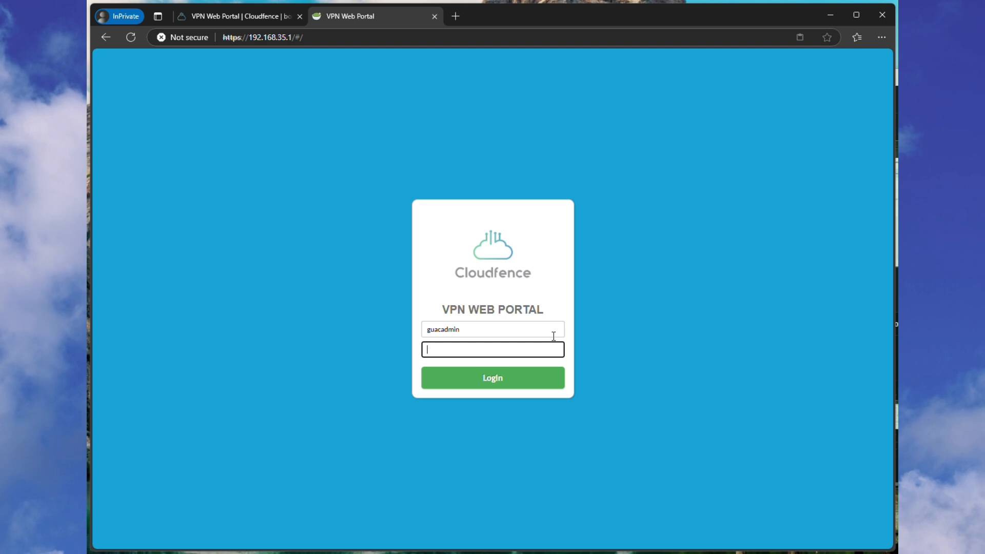
{"action": "type", "text": "•••••••"}
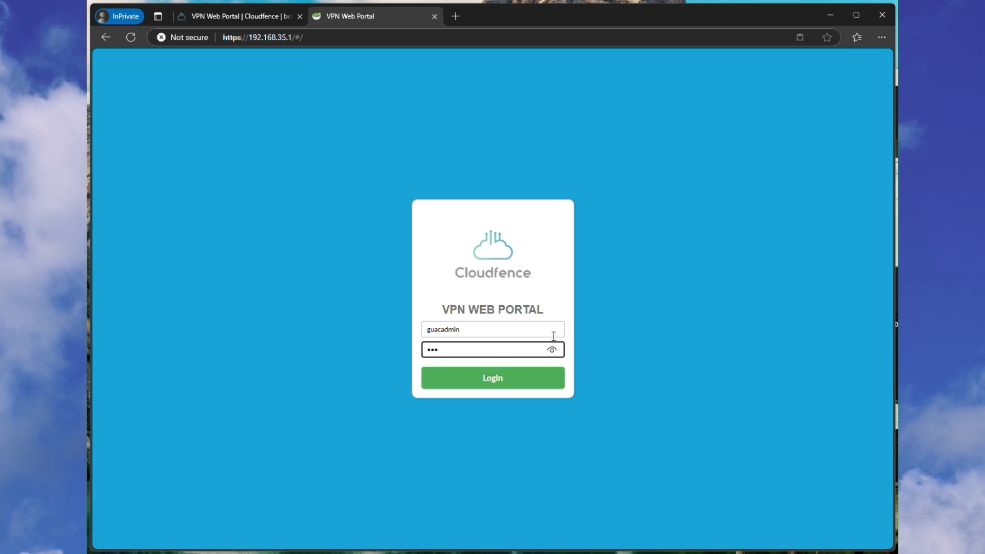
{"action": "type", "text": "••"}
{"action": "key", "text": "Return"}
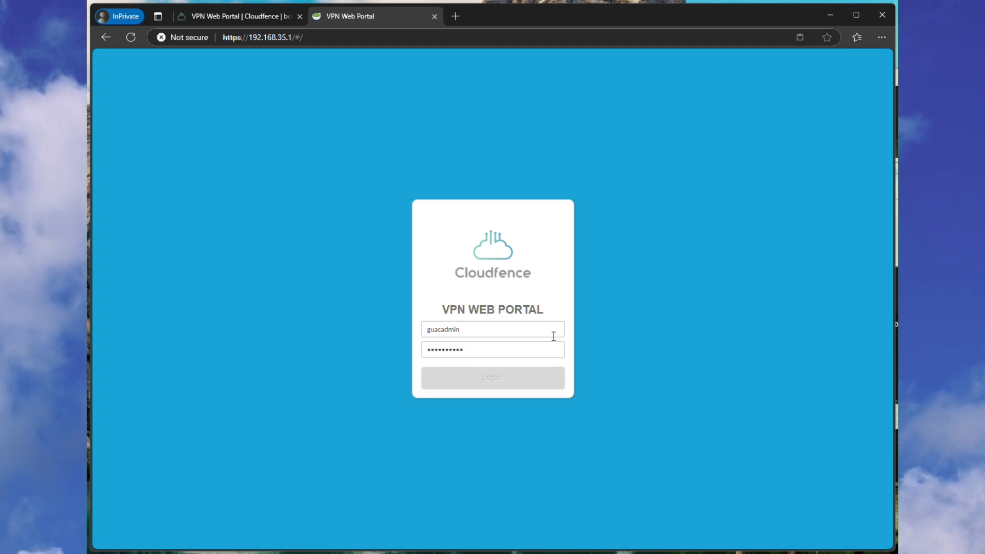
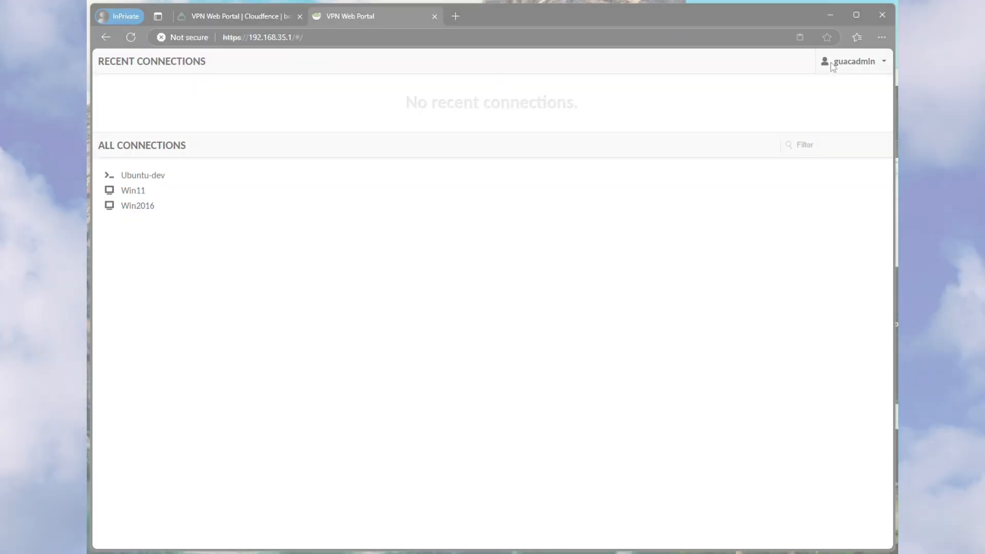
From Settings > Connections, open the Ubuntu-dev SSH connection (192.168.35.38, port 22) for editing
{"action": "left_click", "coordinate": [853, 62]}
{"action": "left_click", "coordinate": [812, 146]}
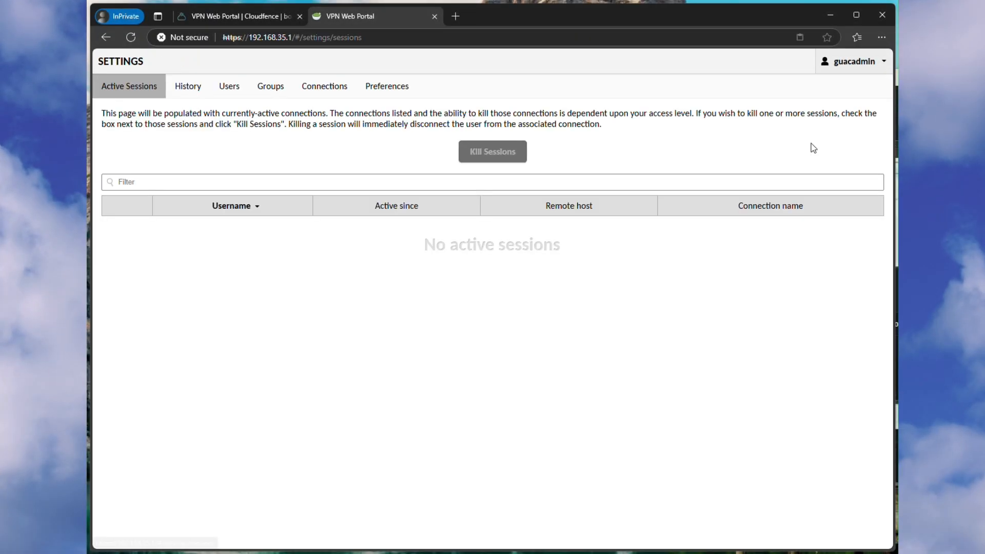
{"action": "left_click", "coordinate": [341, 88]}
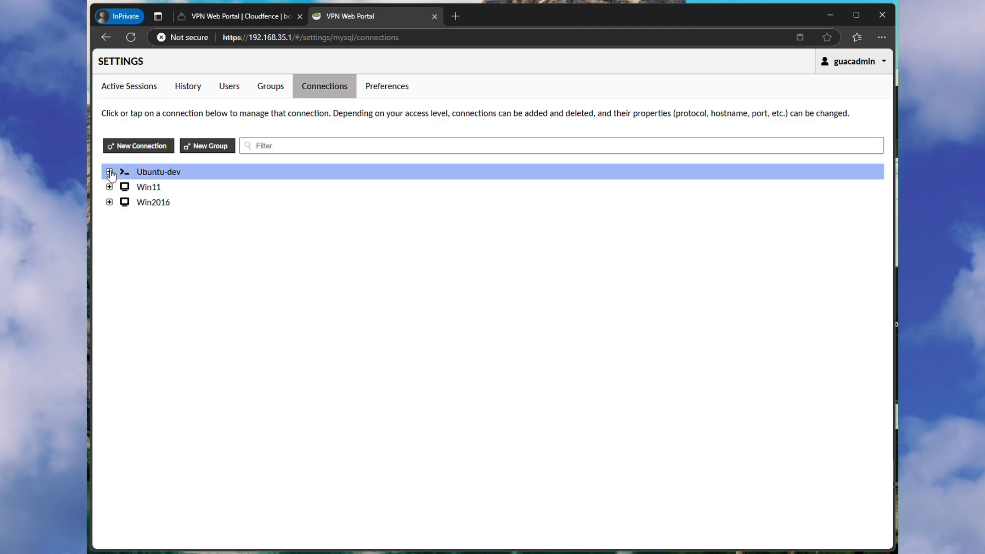
{"action": "left_click", "coordinate": [151, 174]}
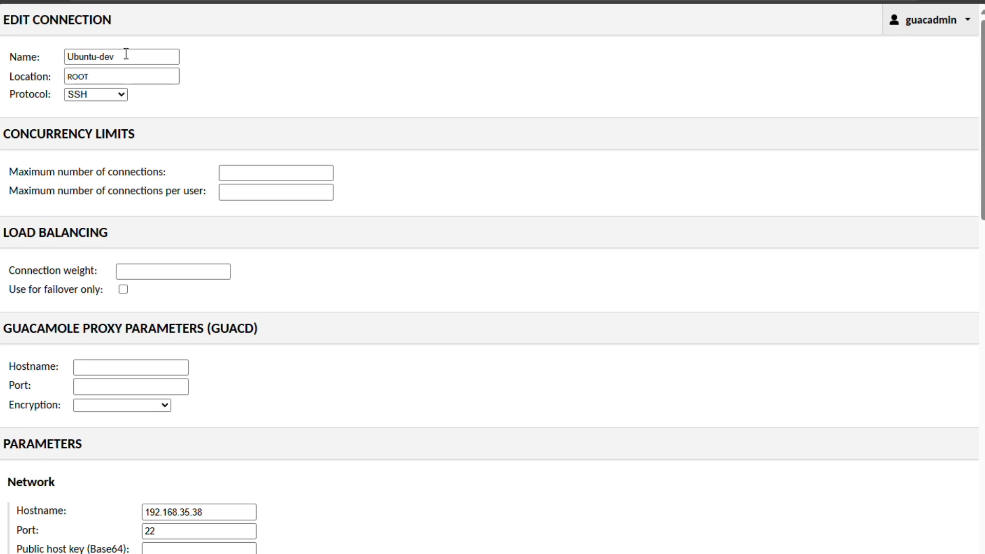
{"action": "scroll", "coordinate": [254, 264], "scroll_direction": "down", "scroll_amount": 4}
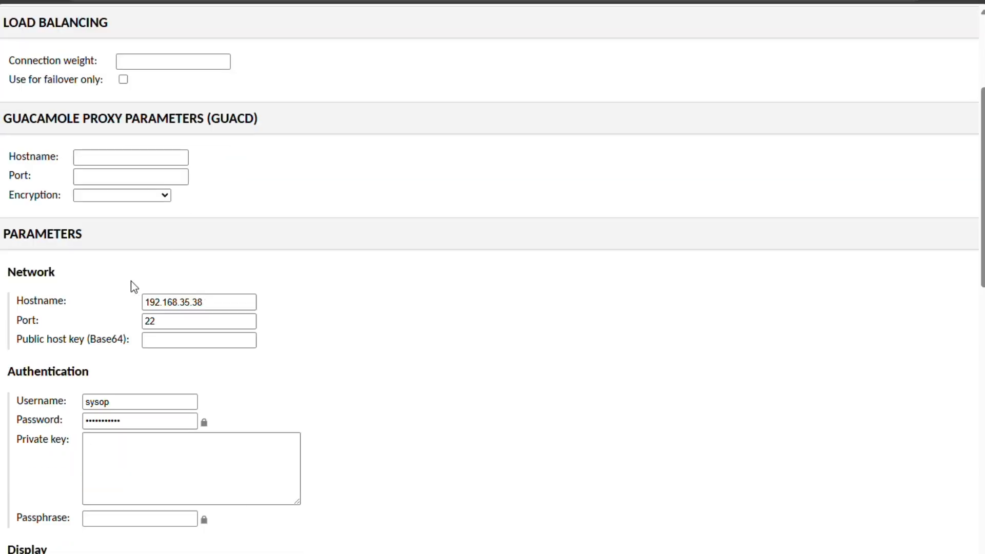
{"action": "double_click", "coordinate": [187, 301]}
{"action": "left_click", "coordinate": [178, 321]}
{"action": "scroll", "coordinate": [285, 333], "scroll_direction": "up", "scroll_amount": 2}
{"action": "scroll", "coordinate": [256, 344], "scroll_direction": "down", "scroll_amount": 3}
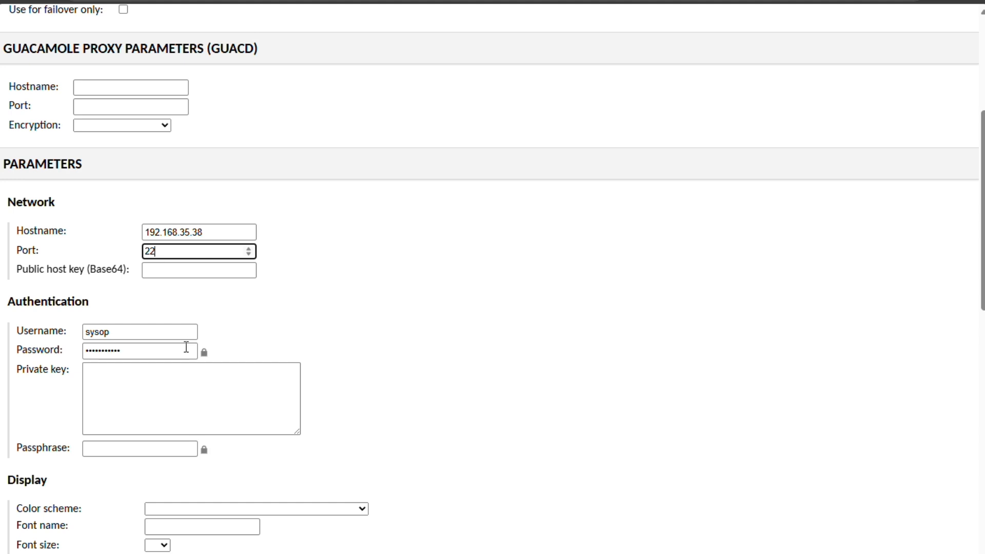
{"action": "scroll", "coordinate": [187, 346], "scroll_direction": "down", "scroll_amount": 1}
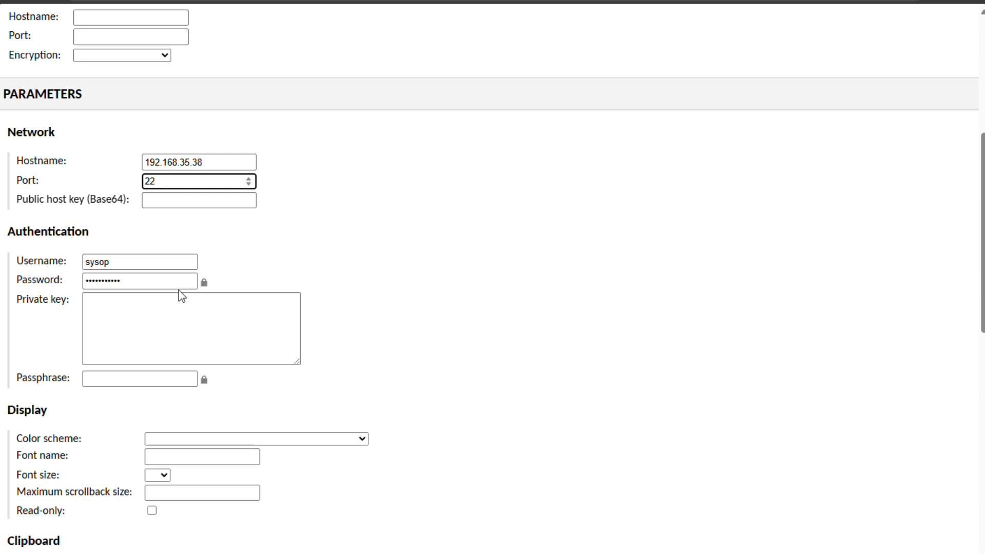
{"action": "left_click", "coordinate": [168, 263]}
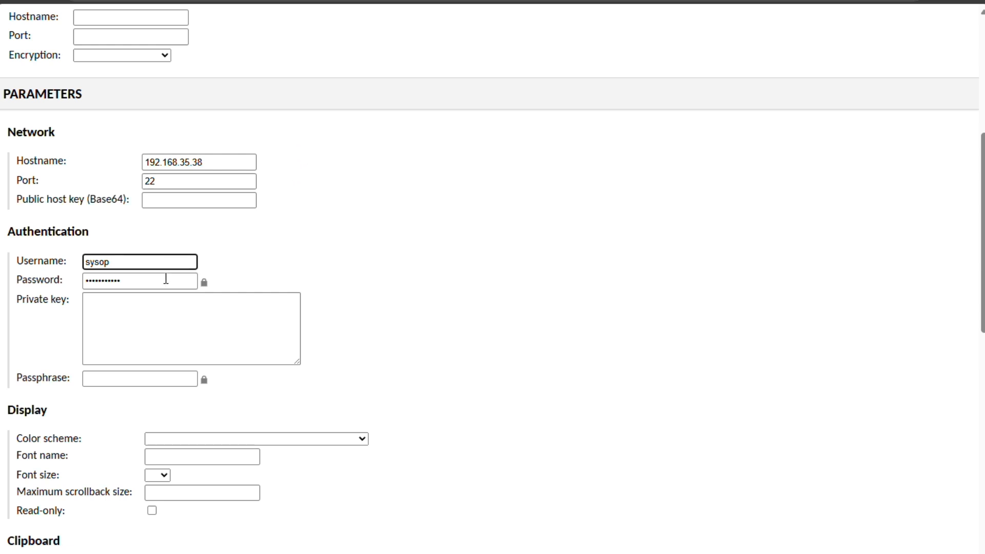
{"action": "left_click", "coordinate": [165, 277]}
{"action": "left_click", "coordinate": [219, 266]}
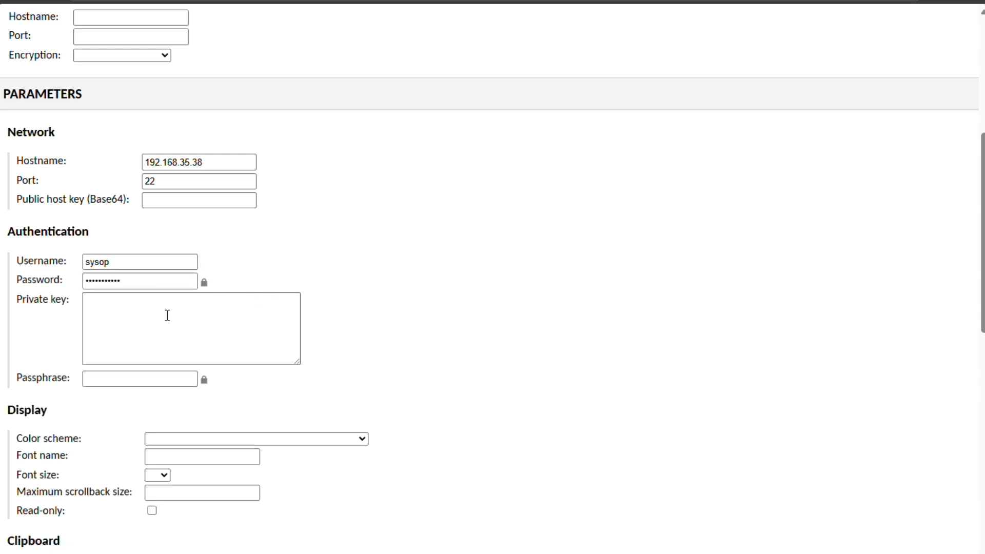
{"action": "scroll", "coordinate": [164, 314], "scroll_direction": "down", "scroll_amount": 1}
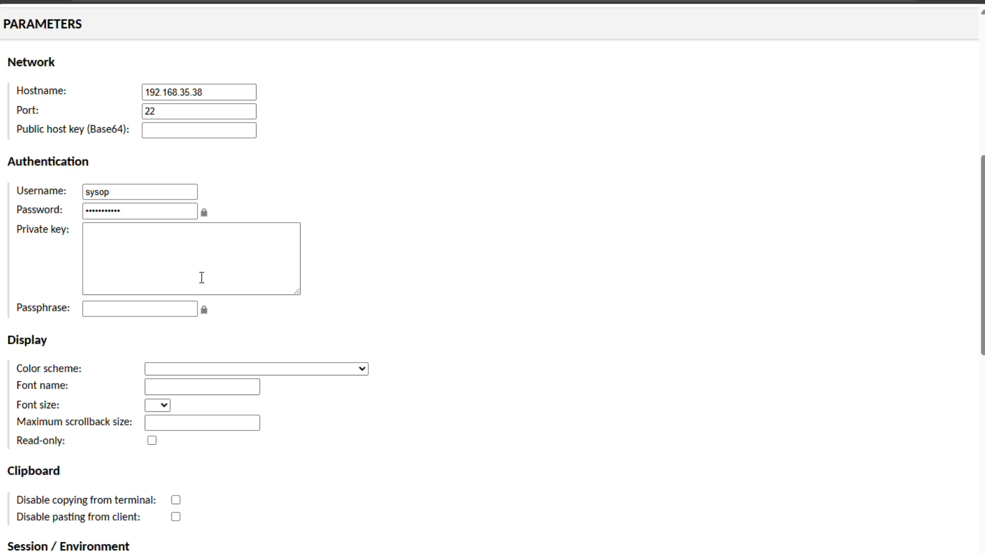
{"action": "scroll", "coordinate": [171, 334], "scroll_direction": "down", "scroll_amount": 2}
Set the Ubuntu-dev terminal colour scheme to Green on black and disable pasting from the client
{"action": "left_click", "coordinate": [304, 230]}
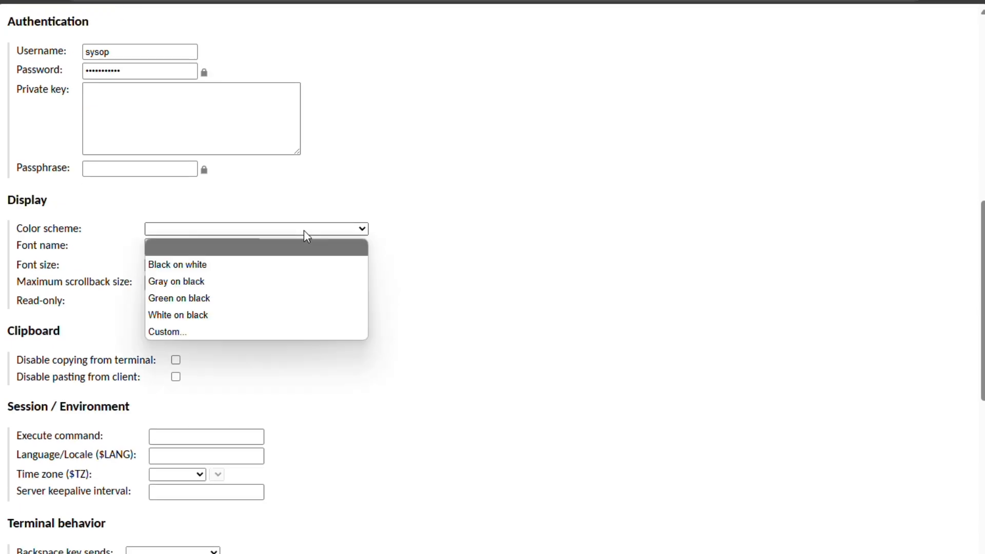
{"action": "left_click", "coordinate": [290, 299]}
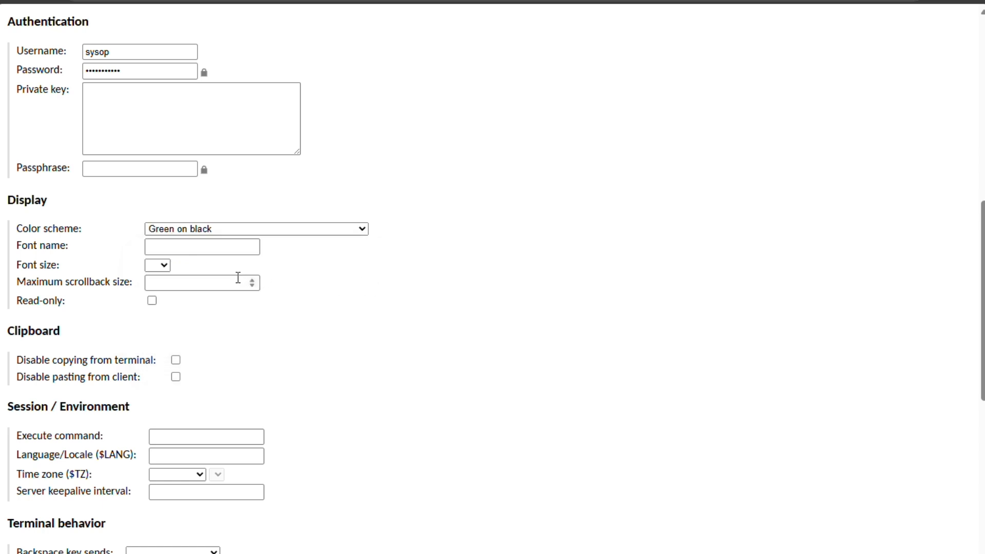
{"action": "left_click", "coordinate": [167, 267]}
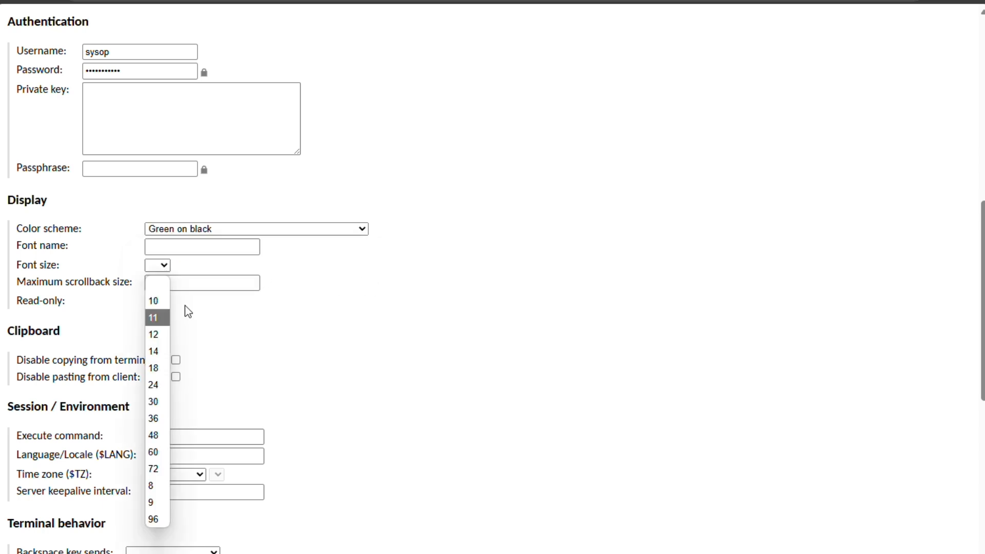
{"action": "left_click", "coordinate": [323, 306]}
{"action": "scroll", "coordinate": [272, 305], "scroll_direction": "down", "scroll_amount": 2}
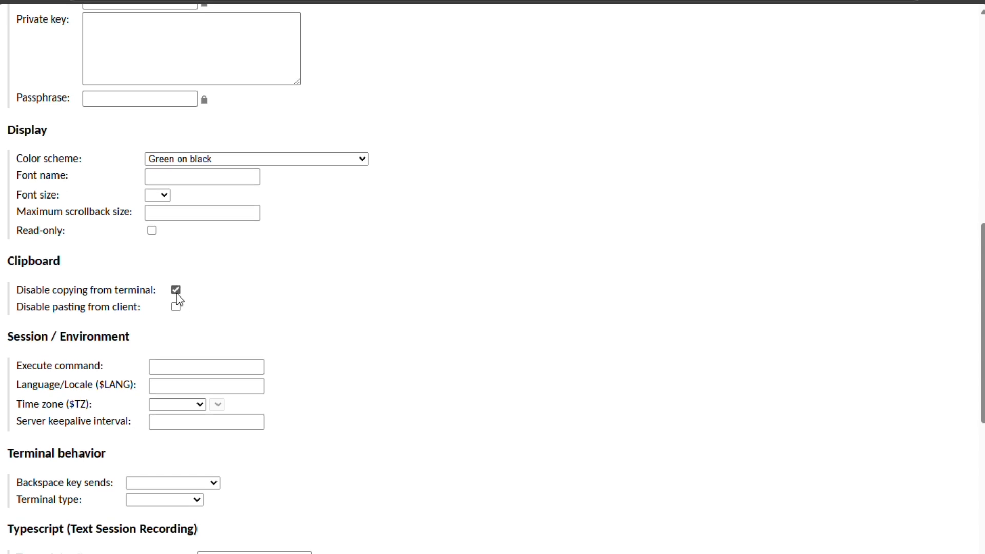
{"action": "left_click", "coordinate": [177, 307]}
{"action": "scroll", "coordinate": [190, 314], "scroll_direction": "down", "scroll_amount": 3}
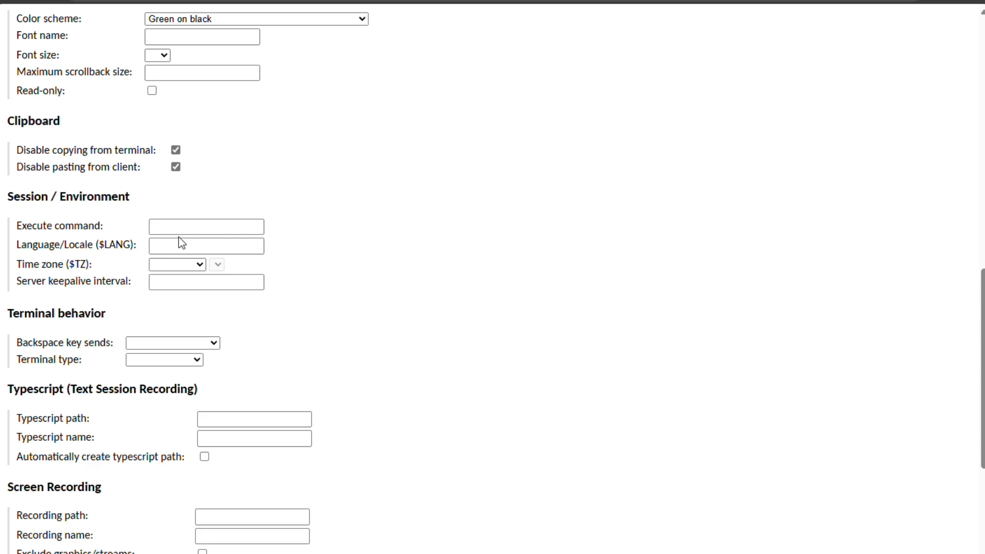
{"action": "scroll", "coordinate": [241, 266], "scroll_direction": "down", "scroll_amount": 3}
{"action": "scroll", "coordinate": [197, 242], "scroll_direction": "down", "scroll_amount": 2}
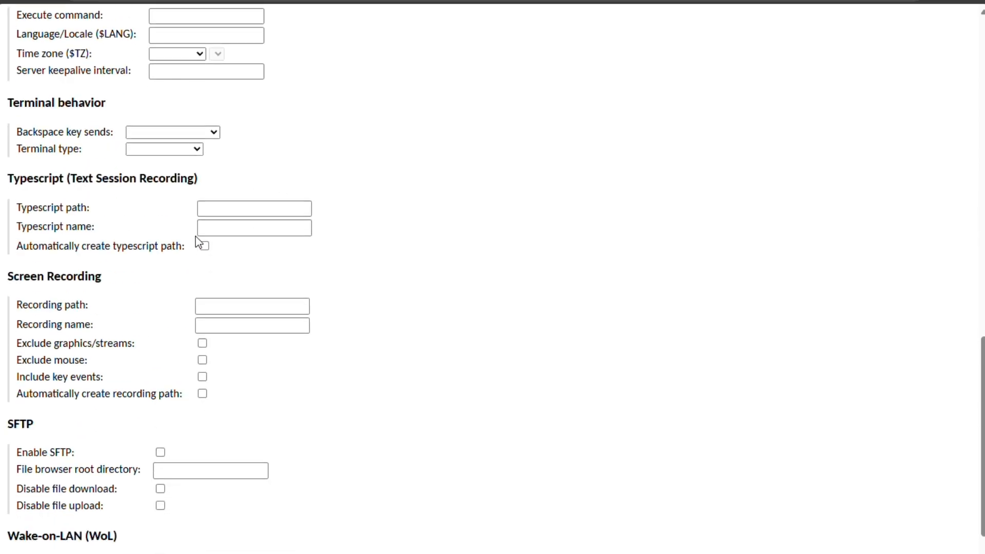
{"action": "scroll", "coordinate": [195, 236], "scroll_direction": "down", "scroll_amount": 2}
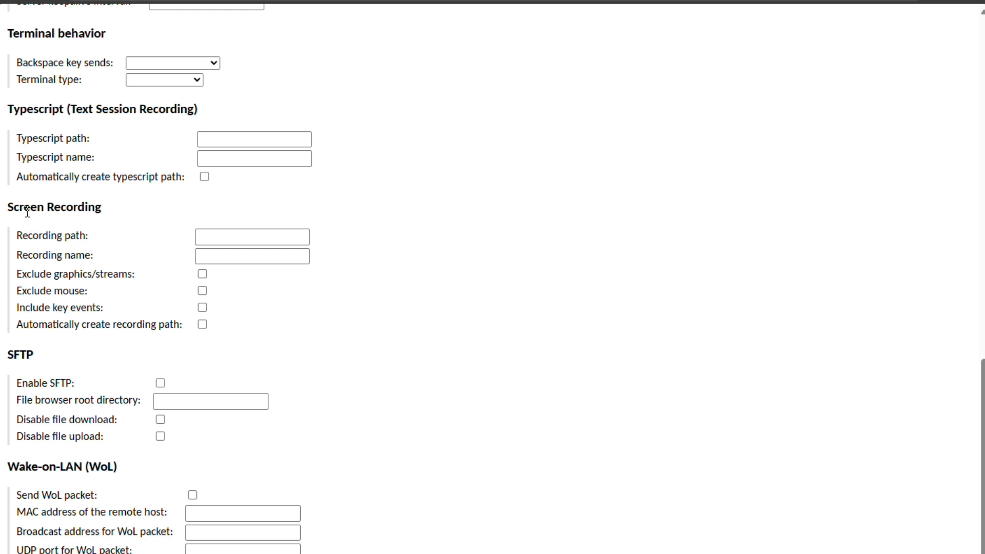
{"action": "left_click_drag", "start_coordinate": [28, 211], "coordinate": [105, 207]}
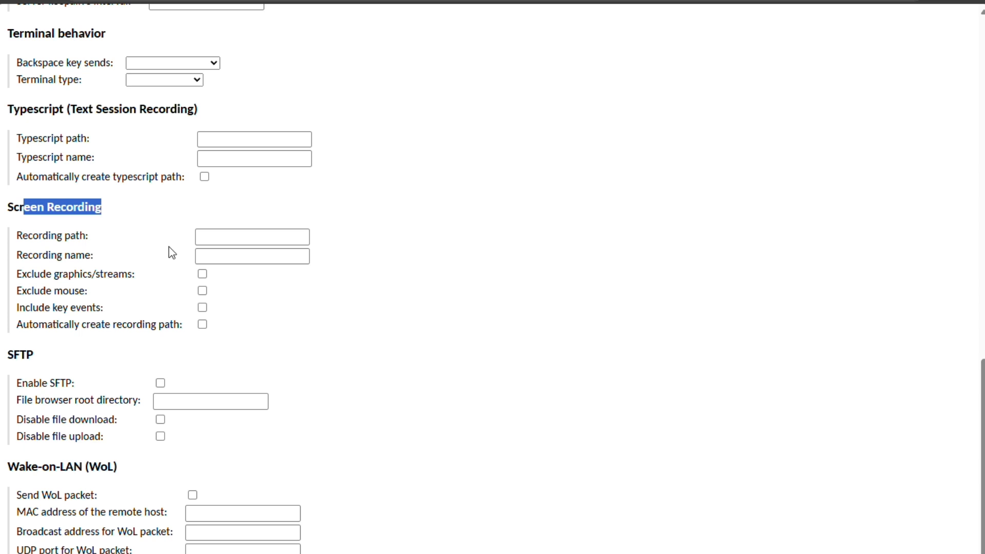
{"action": "left_click", "coordinate": [212, 215]}
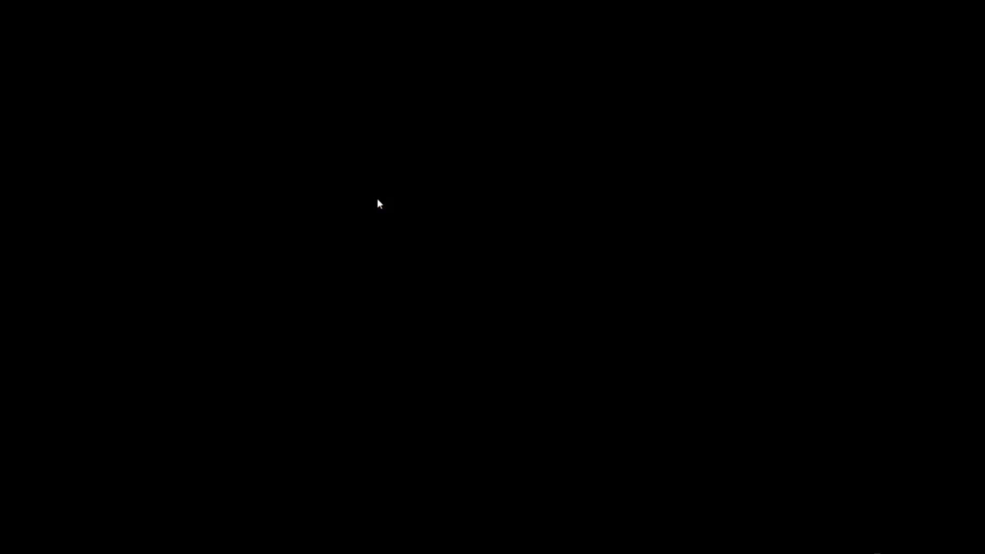
{"action": "left_click", "coordinate": [115, 543]}
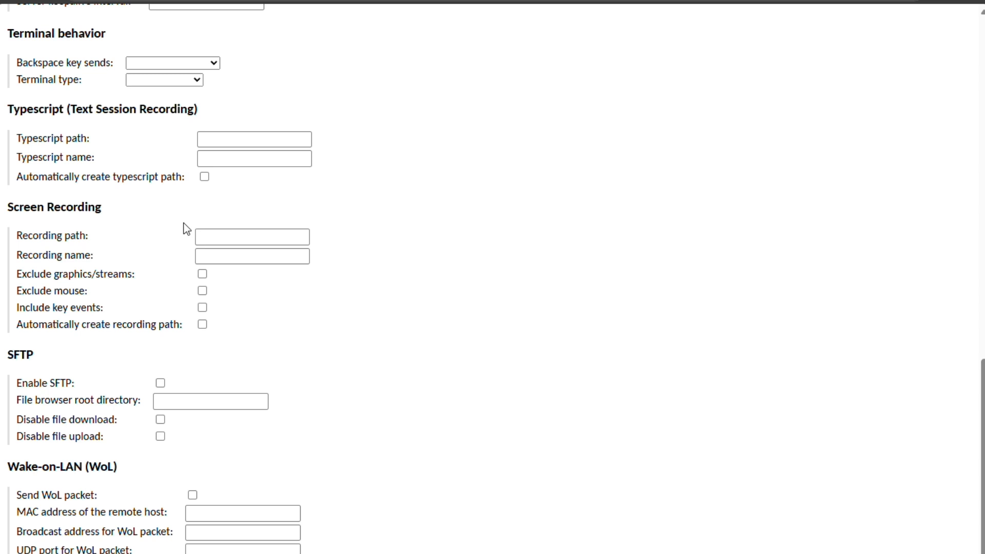
{"action": "scroll", "coordinate": [169, 225], "scroll_direction": "down", "scroll_amount": 1}
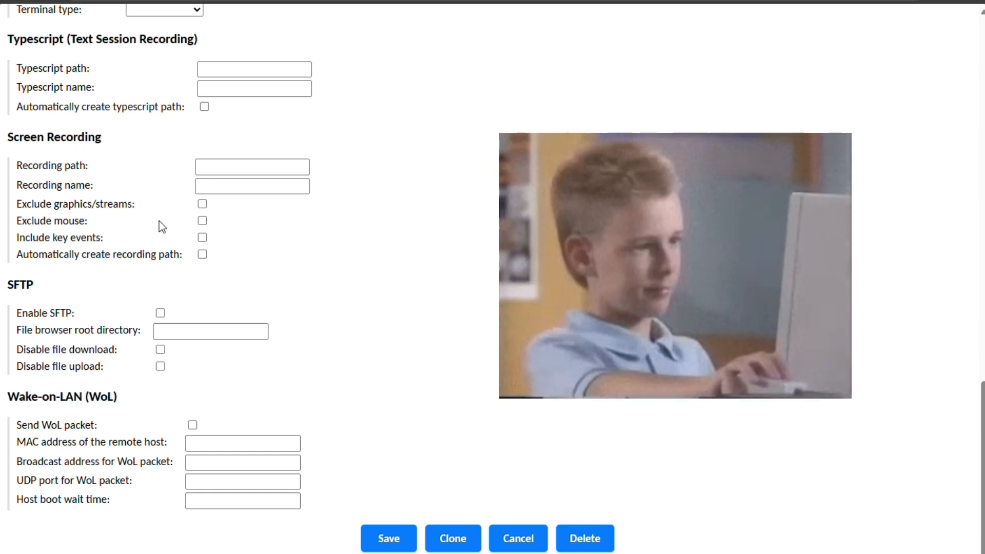
{"action": "scroll", "coordinate": [232, 222], "scroll_direction": "down", "scroll_amount": 1}
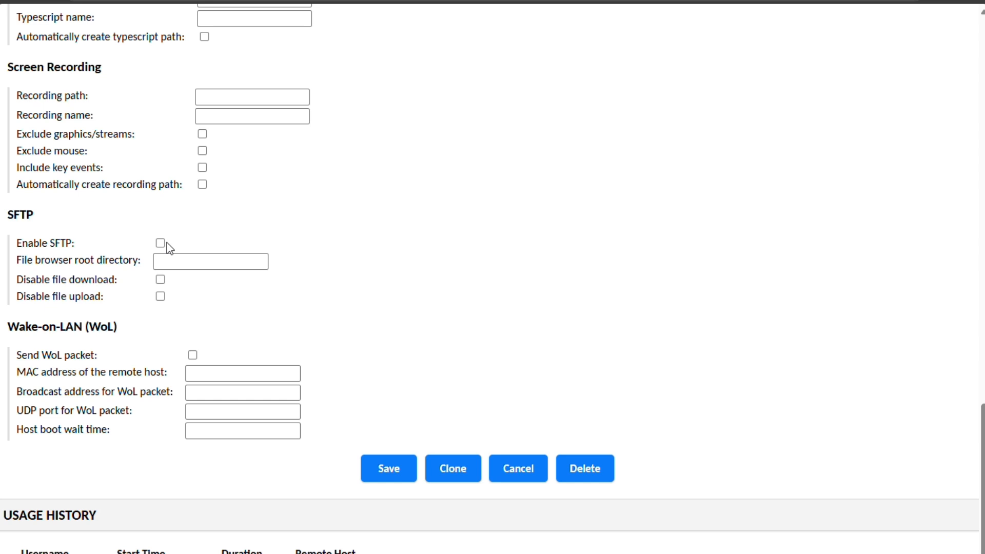
{"action": "scroll", "coordinate": [192, 254], "scroll_direction": "up", "scroll_amount": 2}
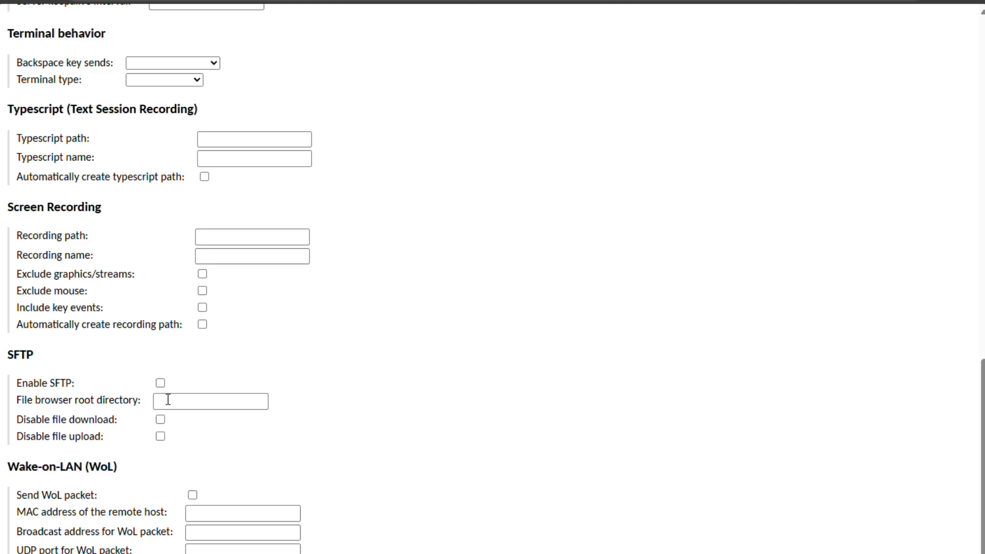
{"action": "scroll", "coordinate": [165, 401], "scroll_direction": "up", "scroll_amount": 15}
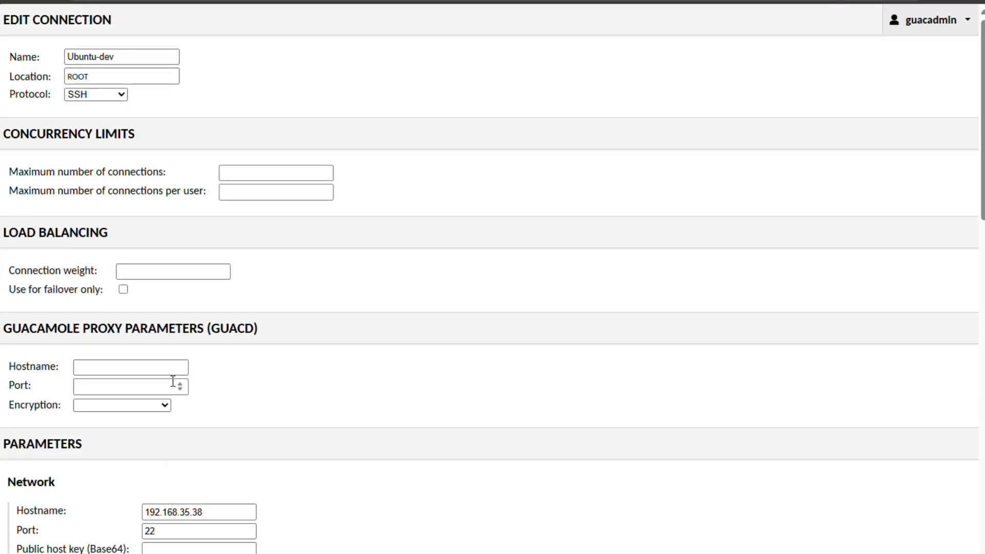
Keep the protocol on SSH and return to the home page listing Ubuntu-dev, Win11 and Win2016
{"action": "left_click", "coordinate": [97, 93]}
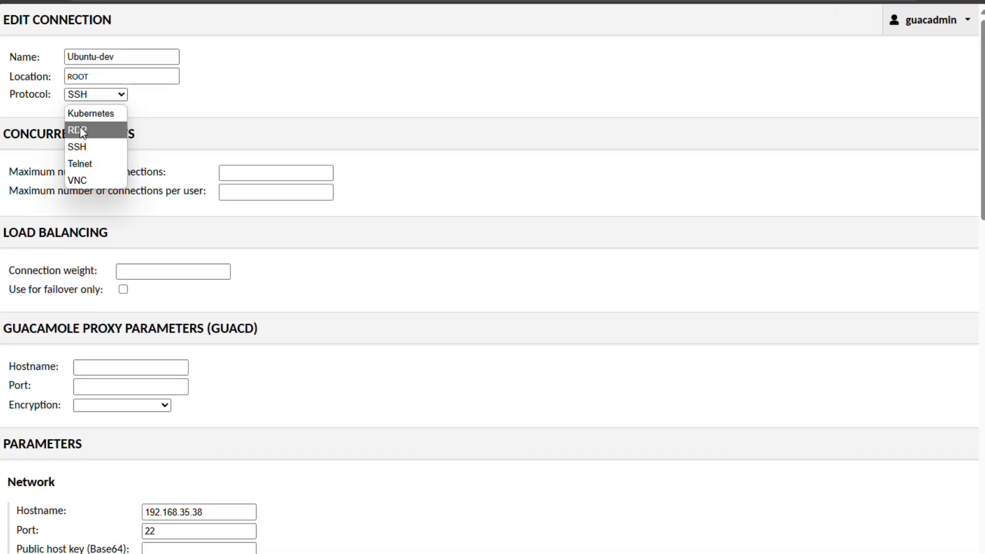
{"action": "left_click", "coordinate": [278, 32]}
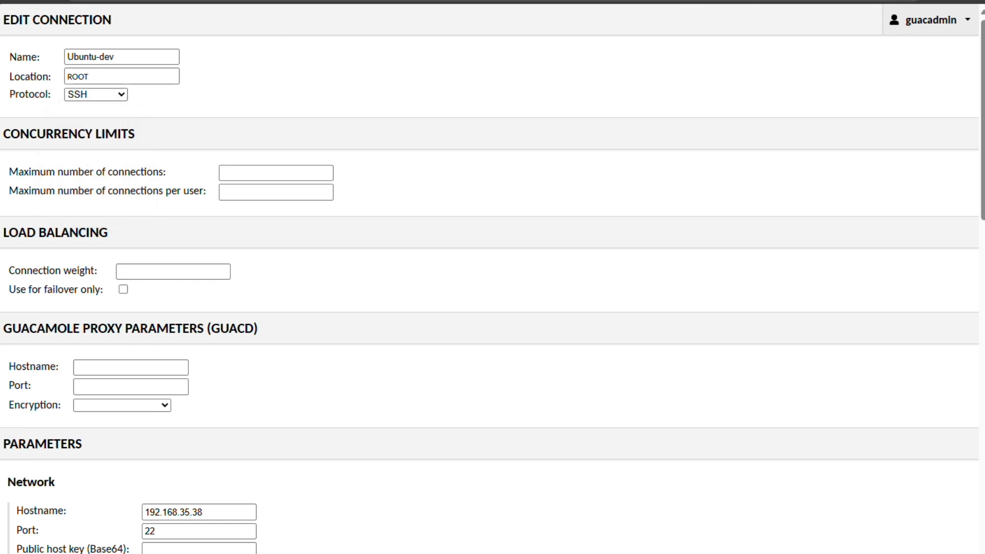
{"action": "left_click", "coordinate": [954, 32]}
{"action": "left_click", "coordinate": [913, 95]}
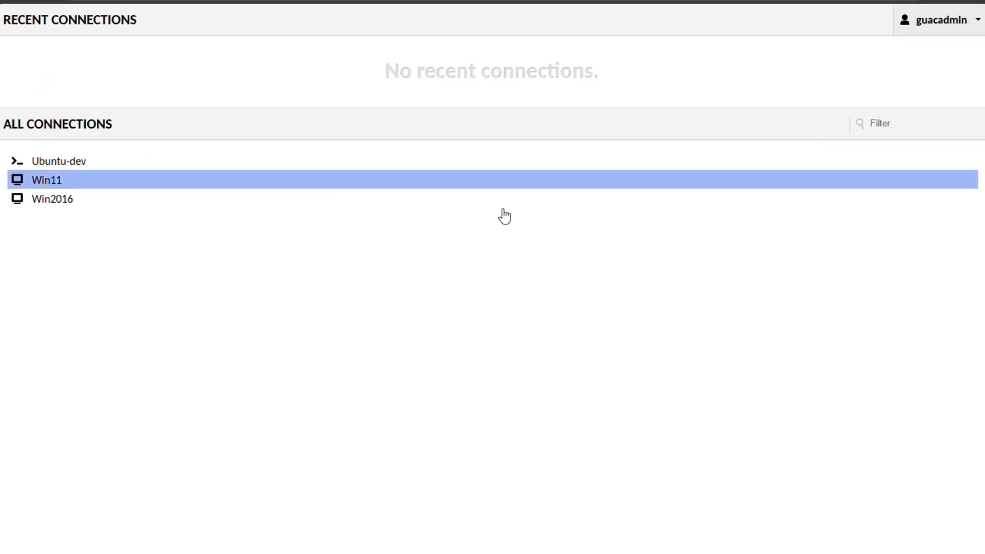
Briefly launch the Win2016 session, then leave it and close its session preview
{"action": "left_click", "coordinate": [121, 205]}
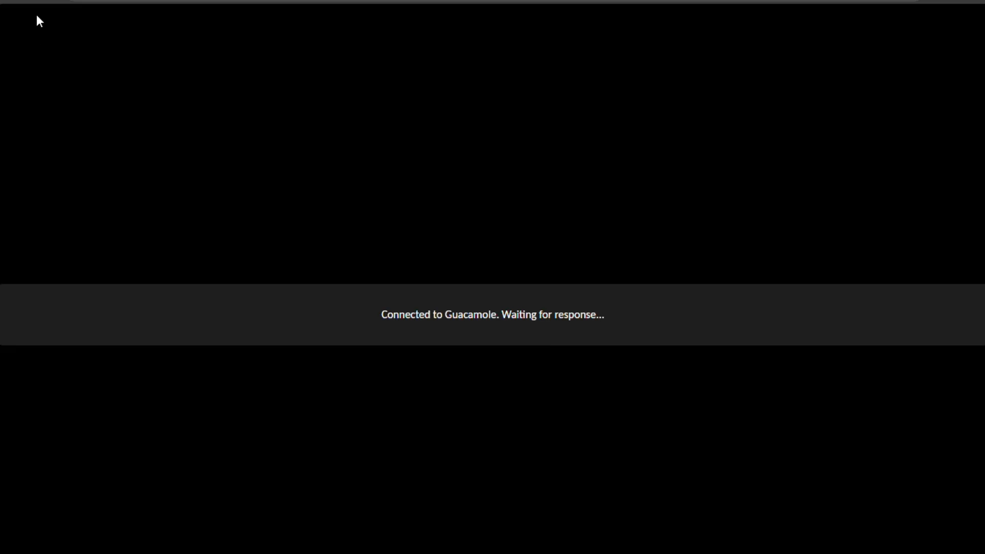
{"action": "left_click", "coordinate": [24, 1]}
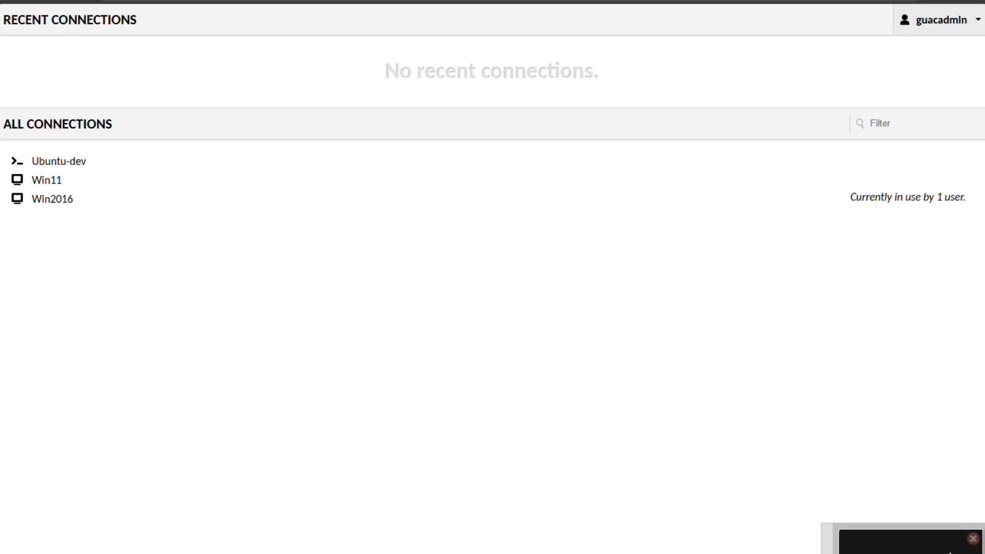
{"action": "left_click", "coordinate": [972, 538]}
Open portal Settings, confirm no active sessions, and show the connections list
{"action": "left_click", "coordinate": [939, 25]}
{"action": "left_click", "coordinate": [918, 132]}
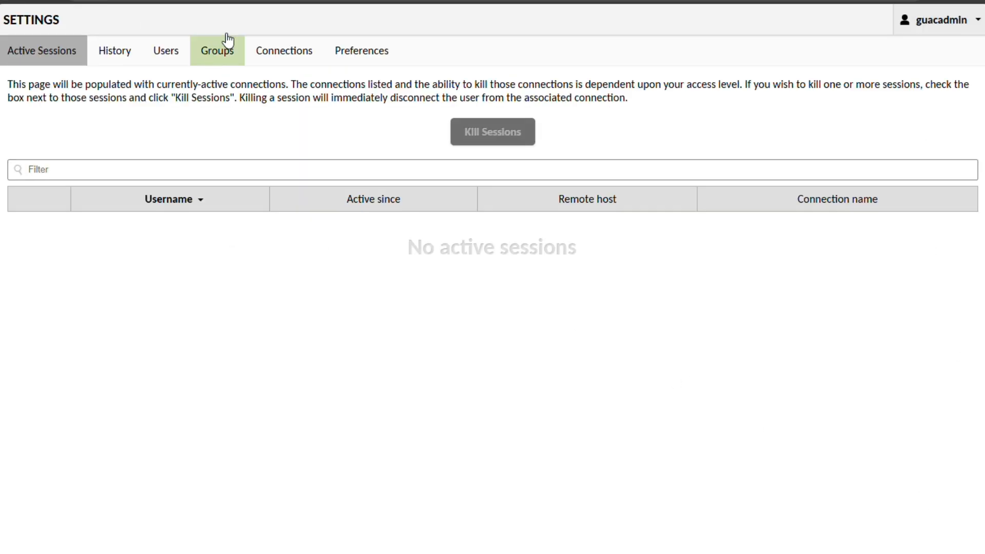
{"action": "left_click", "coordinate": [300, 49]}
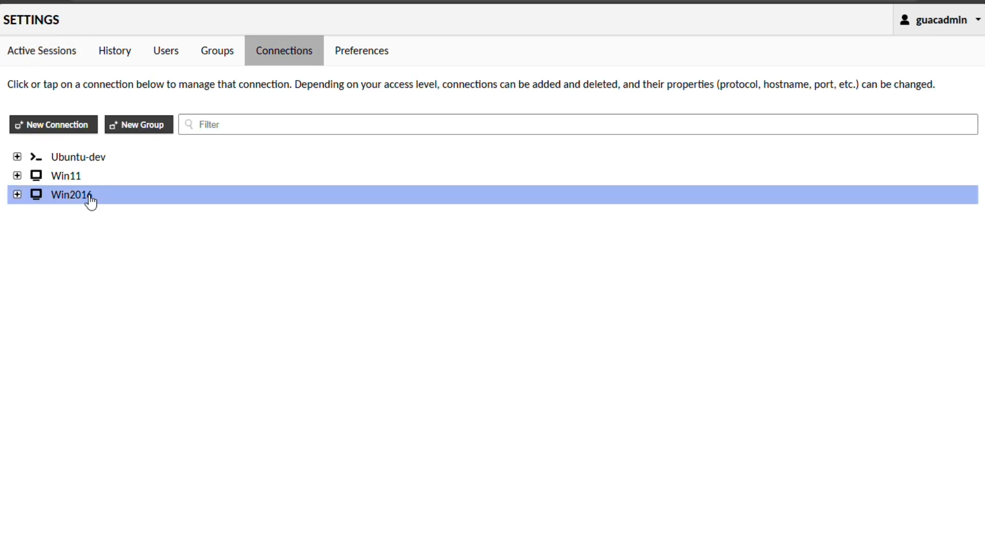
Review the Win2016 RDP parameters: host 192.168.35.40 and Administrator username
{"action": "left_click", "coordinate": [90, 202]}
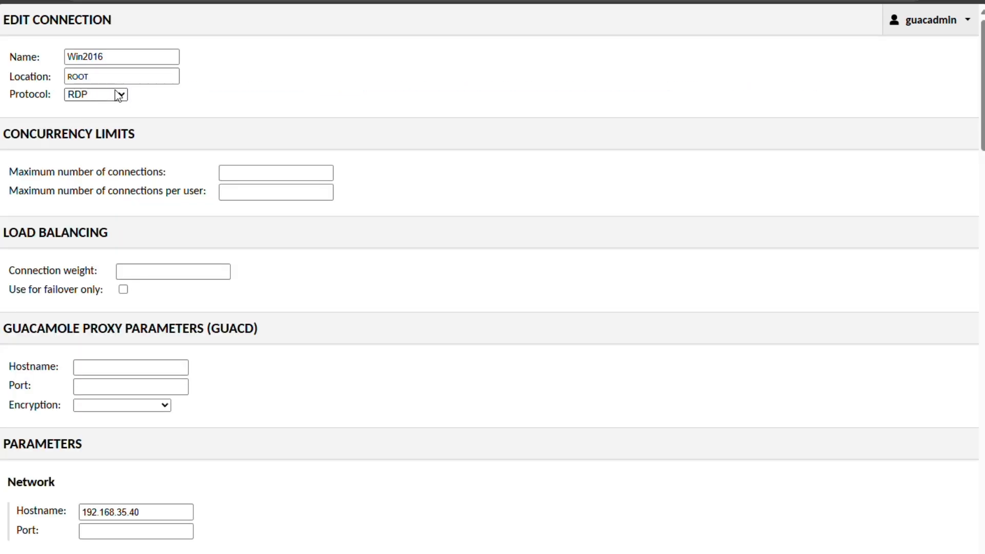
{"action": "scroll", "coordinate": [154, 203], "scroll_direction": "down", "scroll_amount": 7}
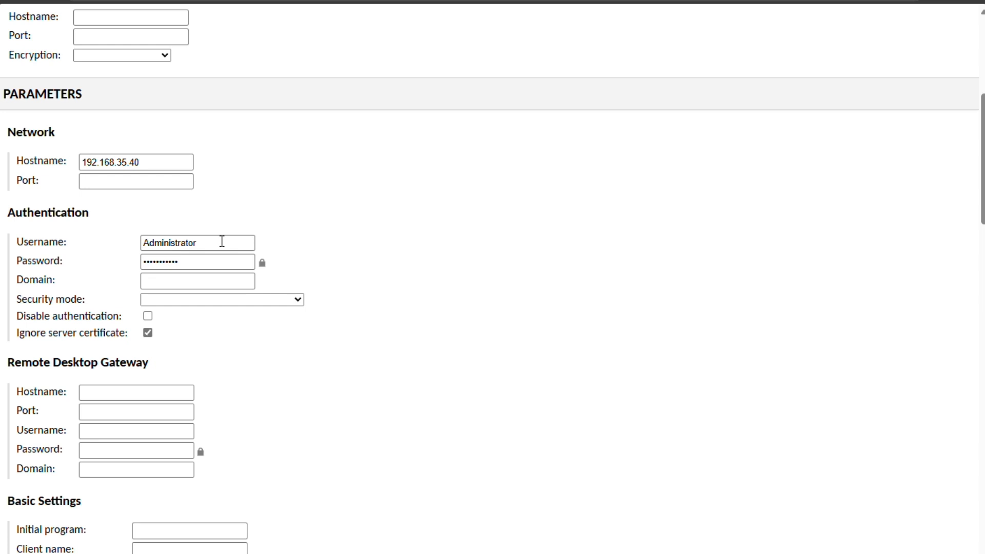
{"action": "left_click_drag", "start_coordinate": [222, 241], "coordinate": [137, 246]}
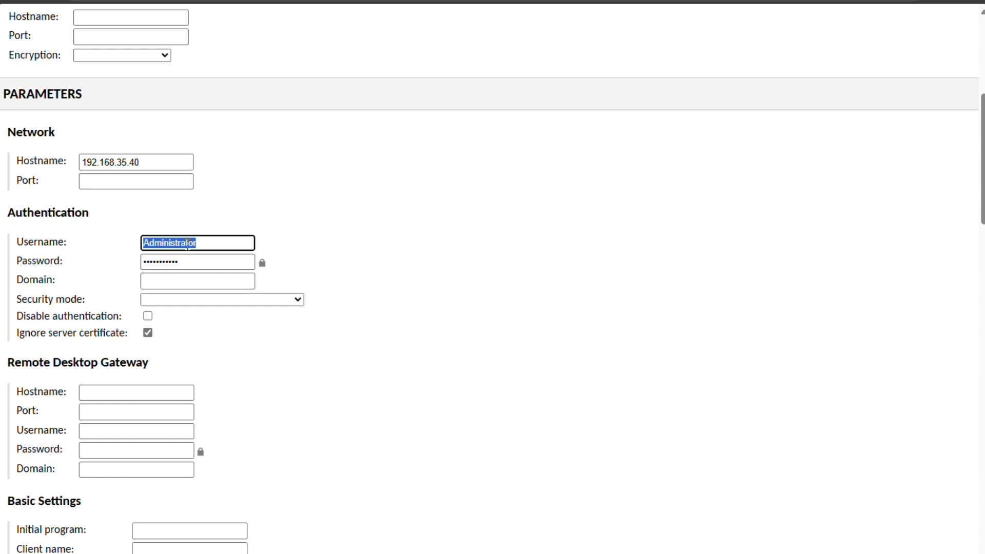
{"action": "left_click", "coordinate": [314, 232]}
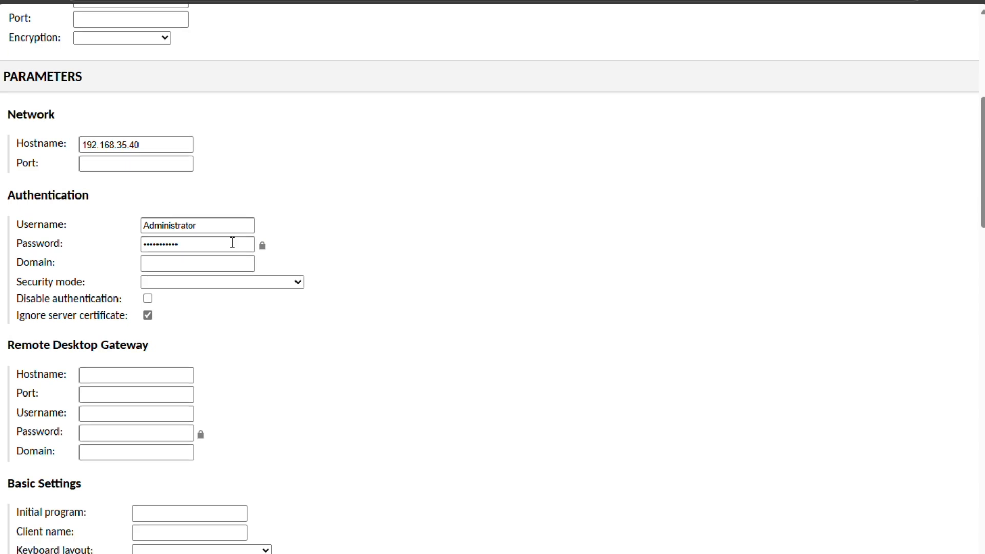
{"action": "scroll", "coordinate": [225, 246], "scroll_direction": "down", "scroll_amount": 4}
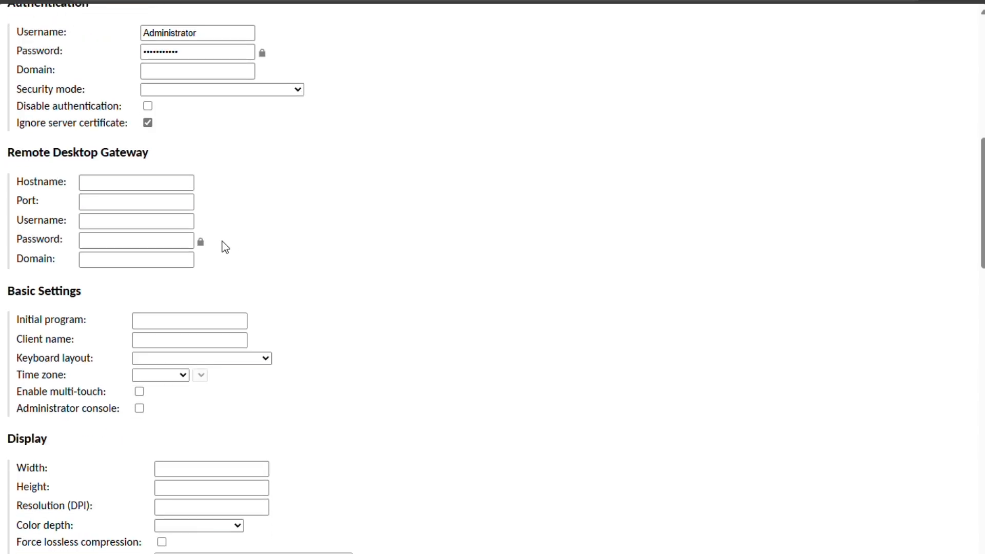
{"action": "scroll", "coordinate": [225, 247], "scroll_direction": "down", "scroll_amount": 3}
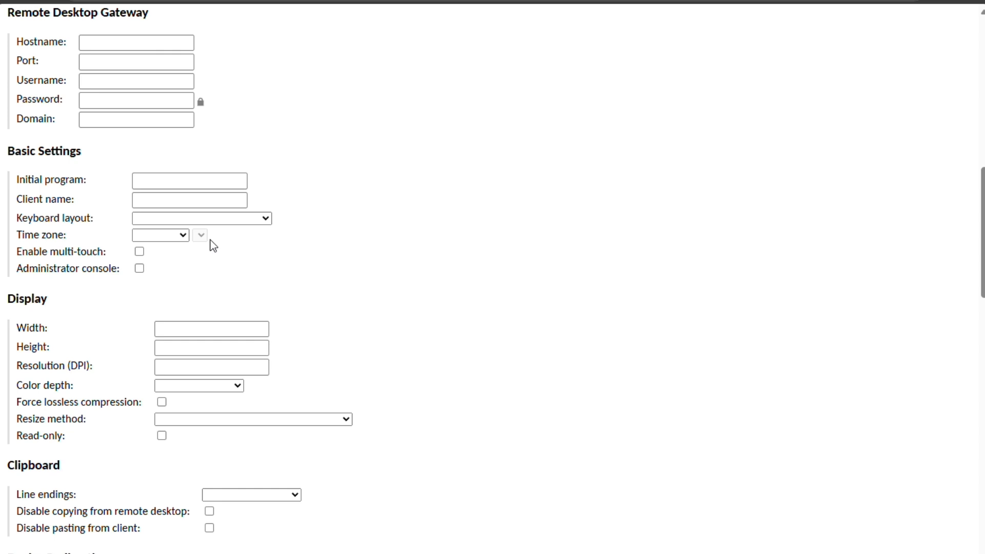
{"action": "scroll", "coordinate": [213, 247], "scroll_direction": "down", "scroll_amount": 1}
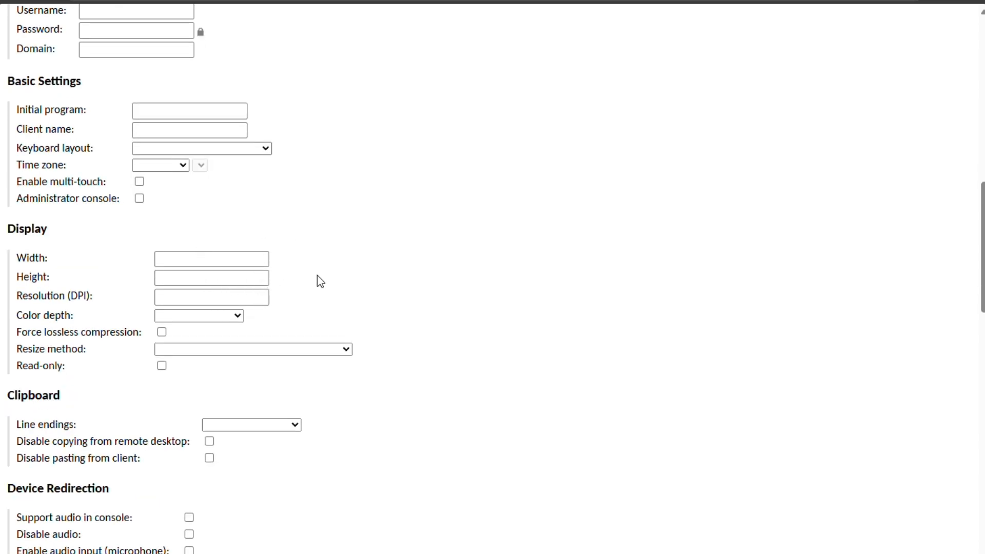
{"action": "scroll", "coordinate": [276, 276], "scroll_direction": "down", "scroll_amount": 3}
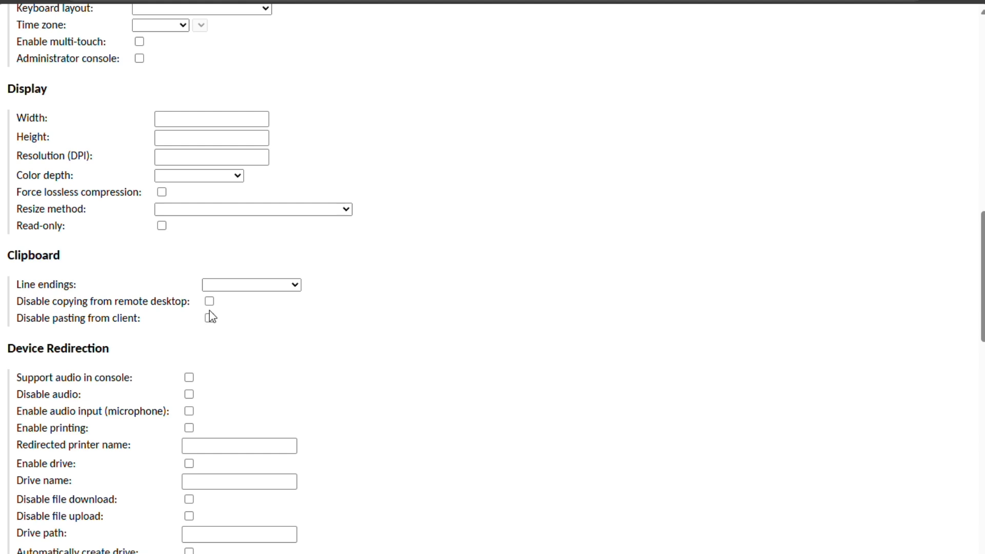
{"action": "scroll", "coordinate": [256, 313], "scroll_direction": "down", "scroll_amount": 3}
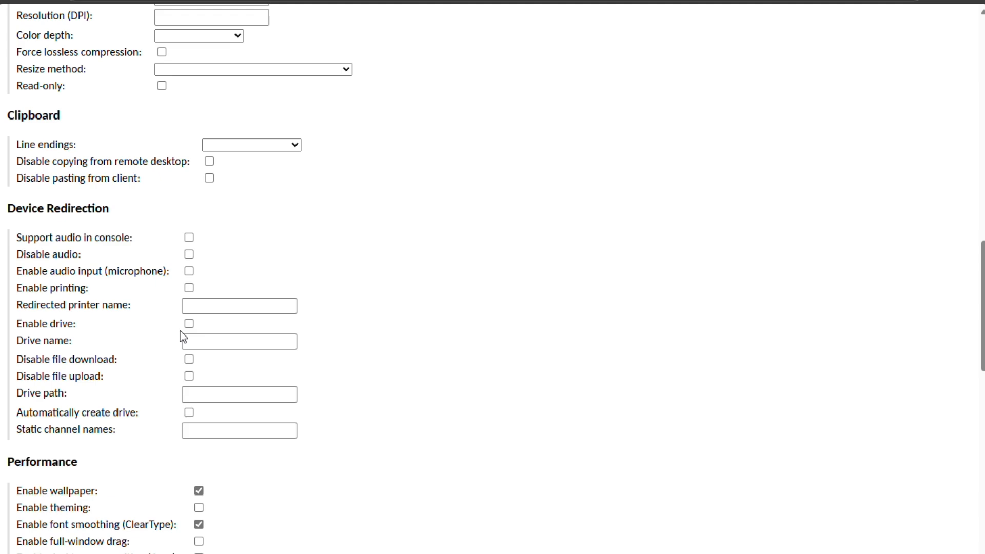
{"action": "scroll", "coordinate": [180, 332], "scroll_direction": "down", "scroll_amount": 3}
{"action": "scroll", "coordinate": [174, 329], "scroll_direction": "down", "scroll_amount": 2}
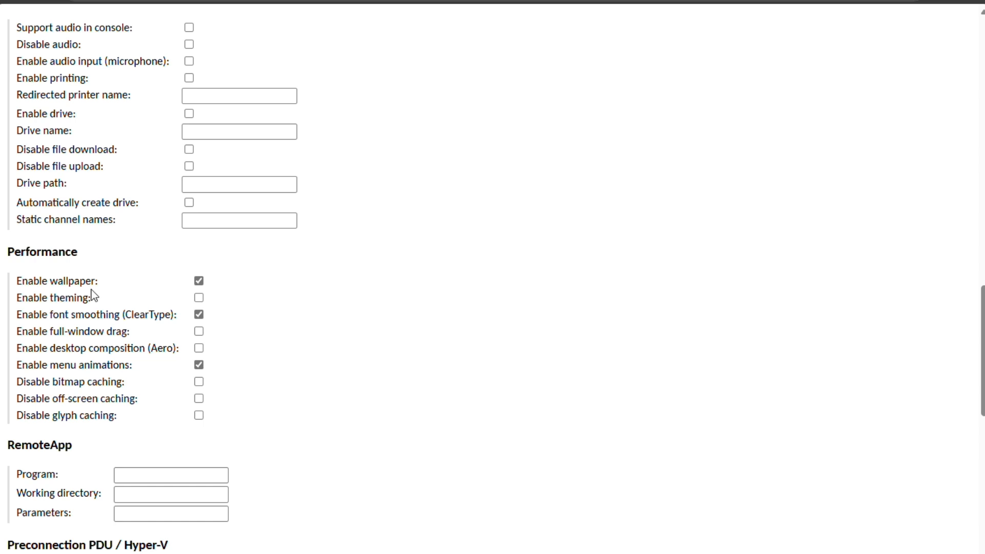
{"action": "scroll", "coordinate": [182, 347], "scroll_direction": "down", "scroll_amount": 7}
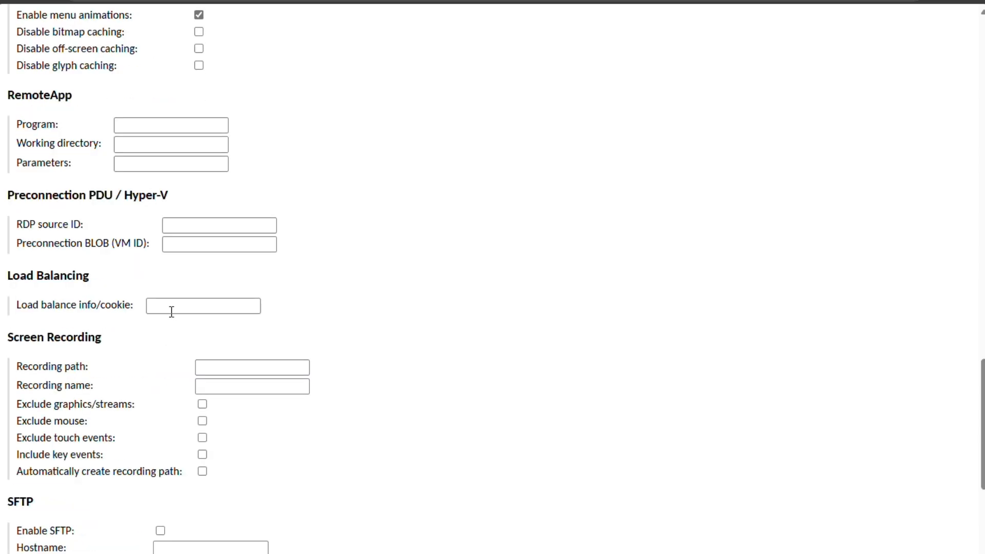
{"action": "scroll", "coordinate": [172, 311], "scroll_direction": "down", "scroll_amount": 3}
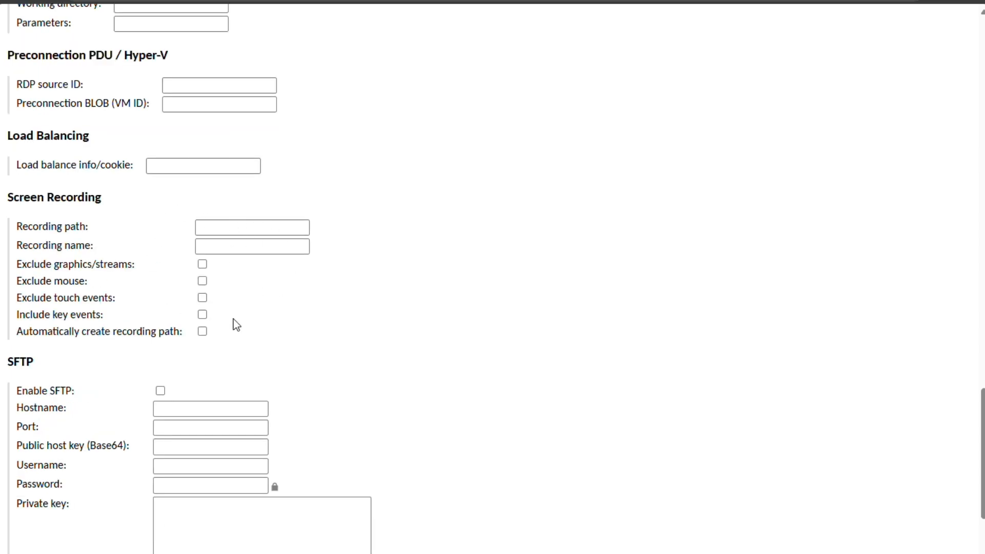
Fill the Win2016 recording path with the ${HISTORY_PATH}/${HISTORY_UUID} suggestion and verify the full value
{"action": "left_click", "coordinate": [233, 227]}
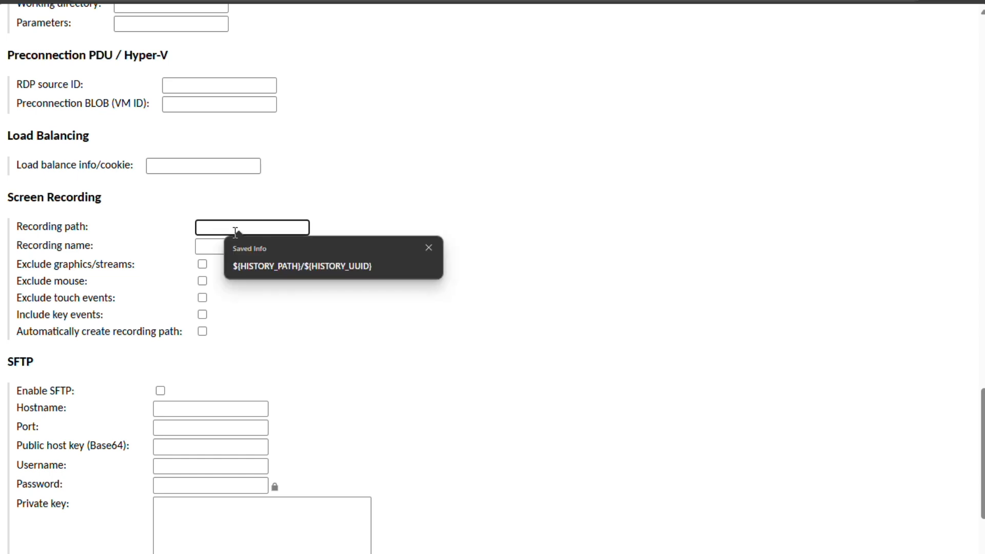
{"action": "left_click", "coordinate": [254, 263]}
{"action": "left_click_drag", "start_coordinate": [234, 229], "coordinate": [311, 231]}
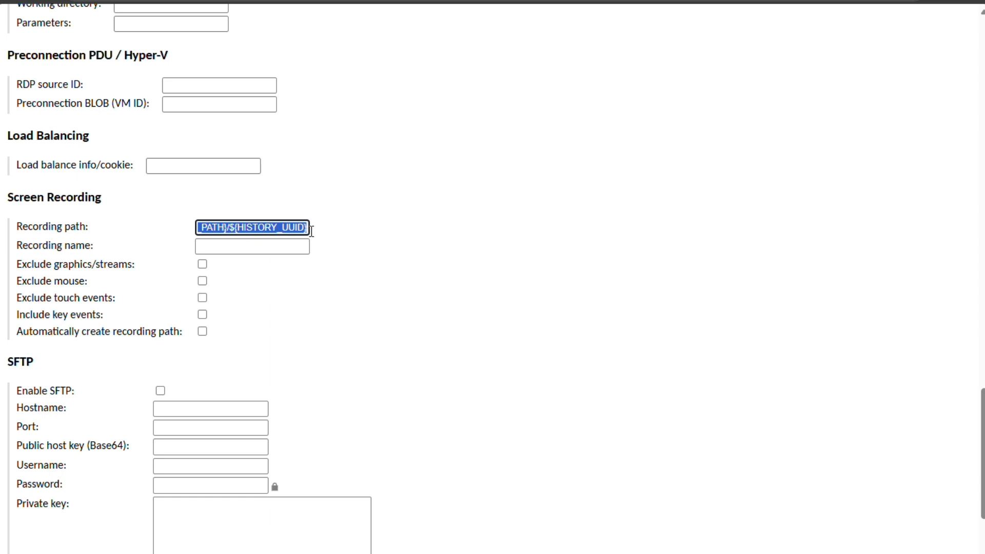
{"action": "left_click", "coordinate": [291, 226]}
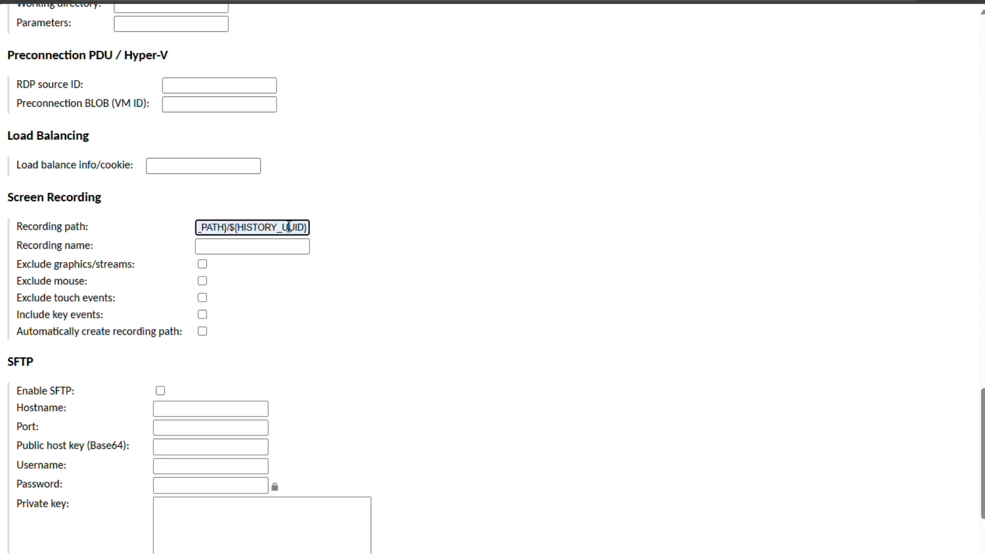
{"action": "left_click_drag", "start_coordinate": [290, 226], "coordinate": [191, 228]}
{"action": "left_click", "coordinate": [249, 227]}
{"action": "left_click", "coordinate": [298, 229]}
{"action": "left_click_drag", "start_coordinate": [266, 227], "coordinate": [340, 230]}
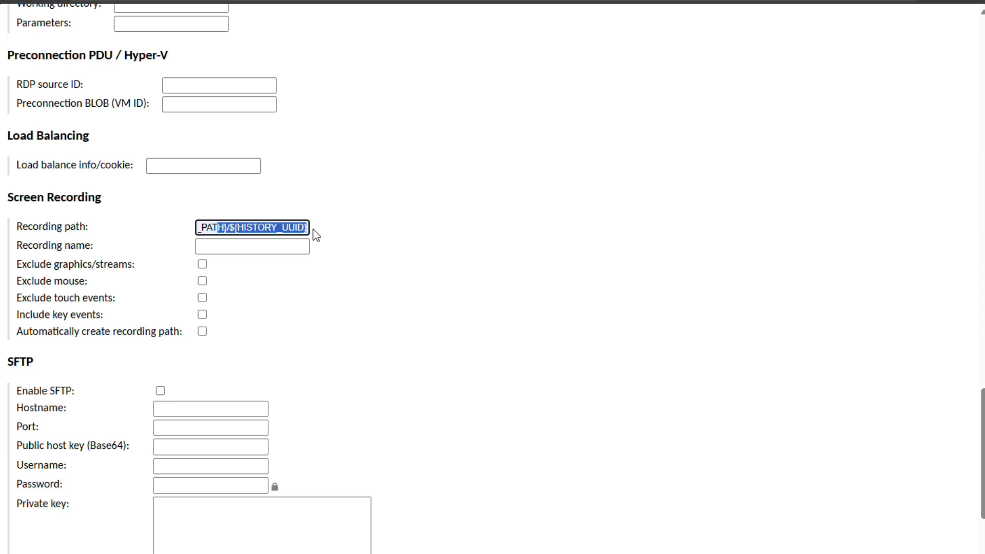
{"action": "left_click", "coordinate": [313, 230]}
{"action": "scroll", "coordinate": [288, 310], "scroll_direction": "up", "scroll_amount": 15}
Recheck the Administrator username entry, then save the Win2016 connection settings
{"action": "scroll", "coordinate": [288, 312], "scroll_direction": "up", "scroll_amount": 12}
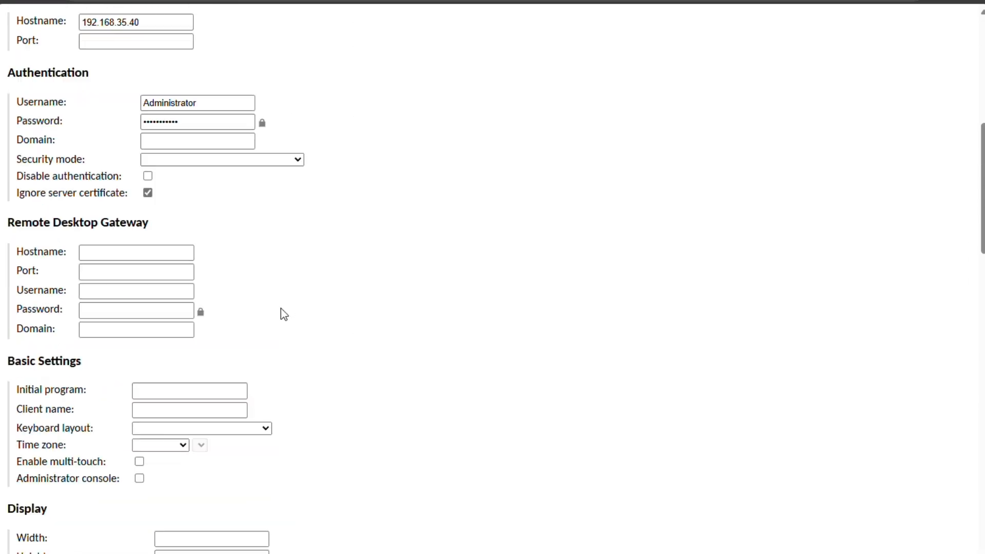
{"action": "left_click", "coordinate": [216, 382]}
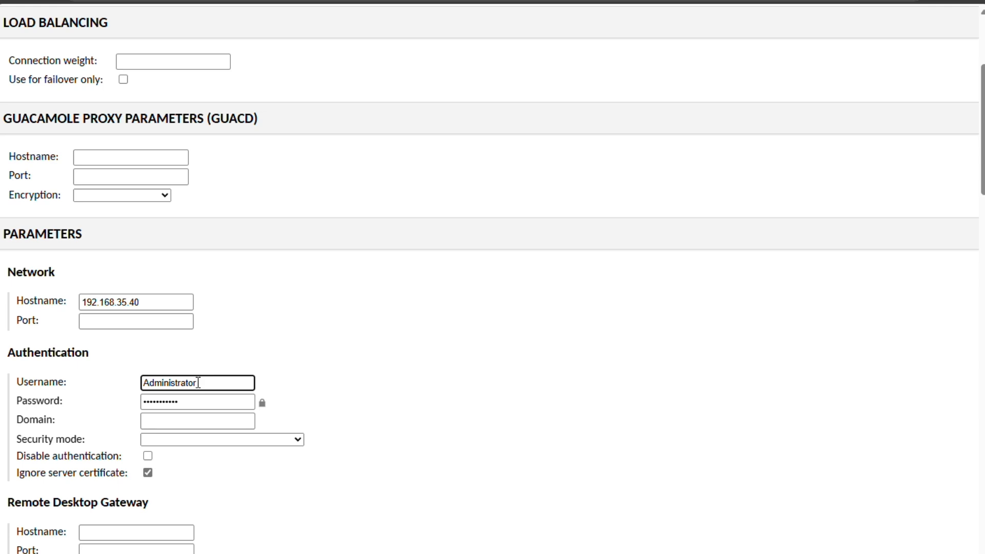
{"action": "scroll", "coordinate": [197, 382], "scroll_direction": "down", "scroll_amount": 20}
{"action": "scroll", "coordinate": [195, 379], "scroll_direction": "down", "scroll_amount": 13}
{"action": "scroll", "coordinate": [195, 380], "scroll_direction": "up", "scroll_amount": 2}
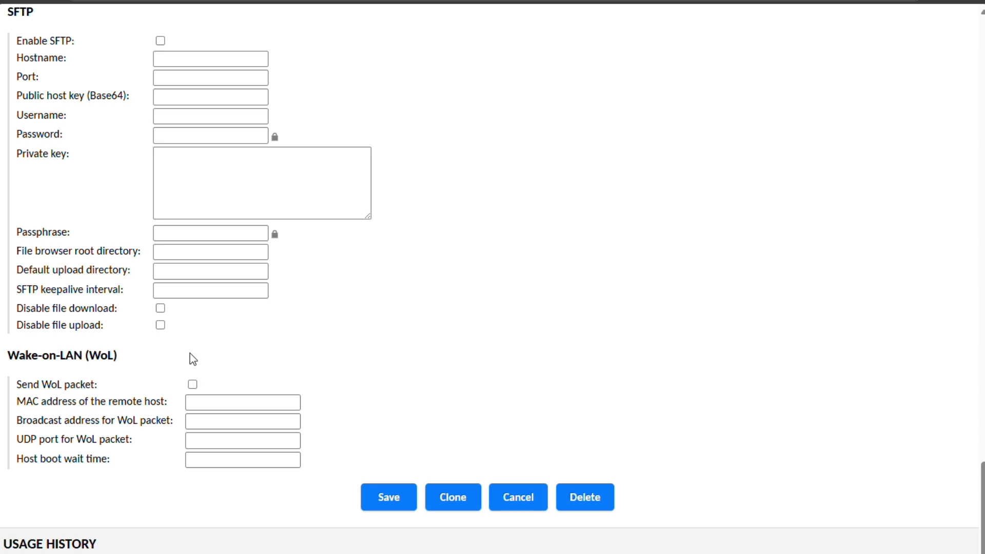
{"action": "scroll", "coordinate": [314, 396], "scroll_direction": "down", "scroll_amount": 2}
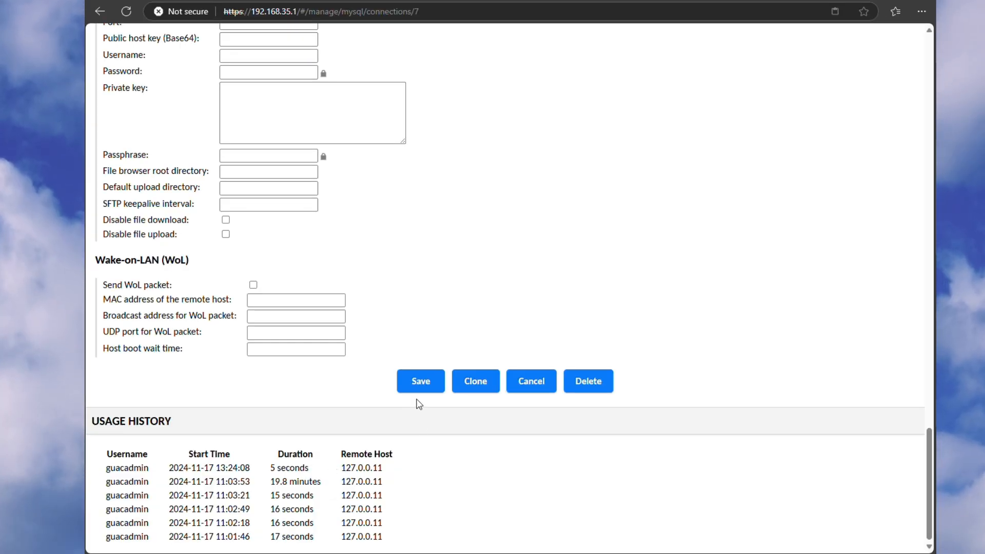
{"action": "left_click", "coordinate": [420, 390]}
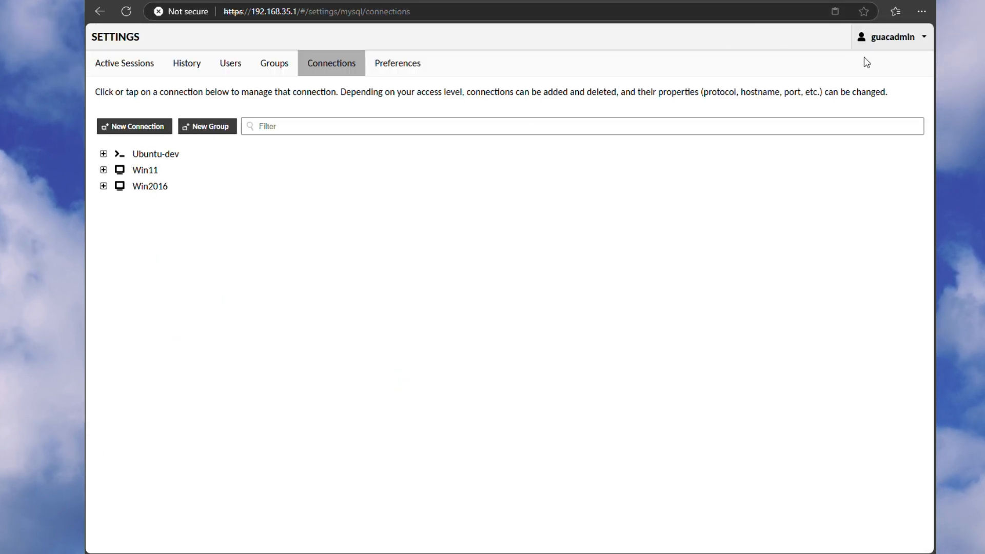
Return home from the guacadmin menu and launch the Ubuntu-dev SSH session
{"action": "left_click", "coordinate": [880, 39]}
{"action": "left_click", "coordinate": [843, 101]}
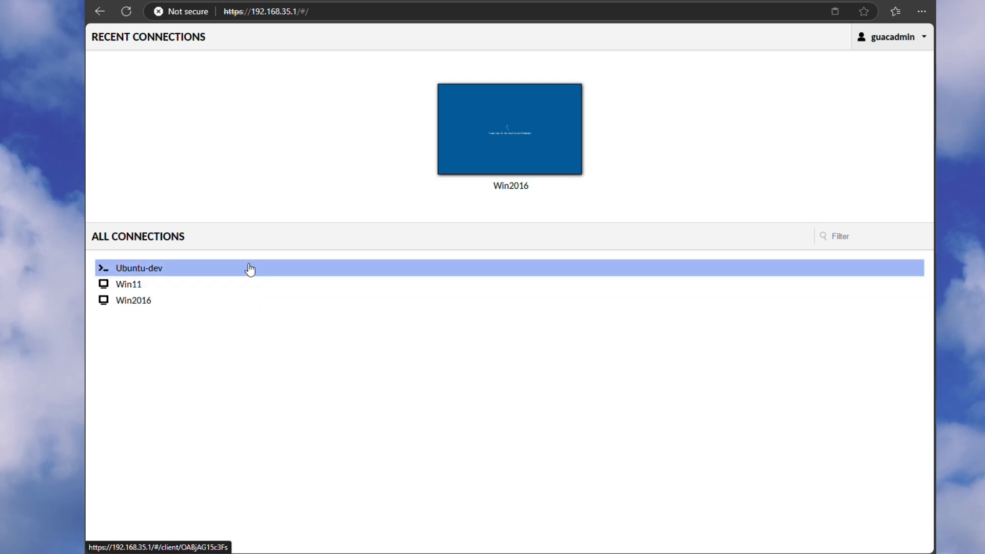
{"action": "left_click", "coordinate": [250, 269]}
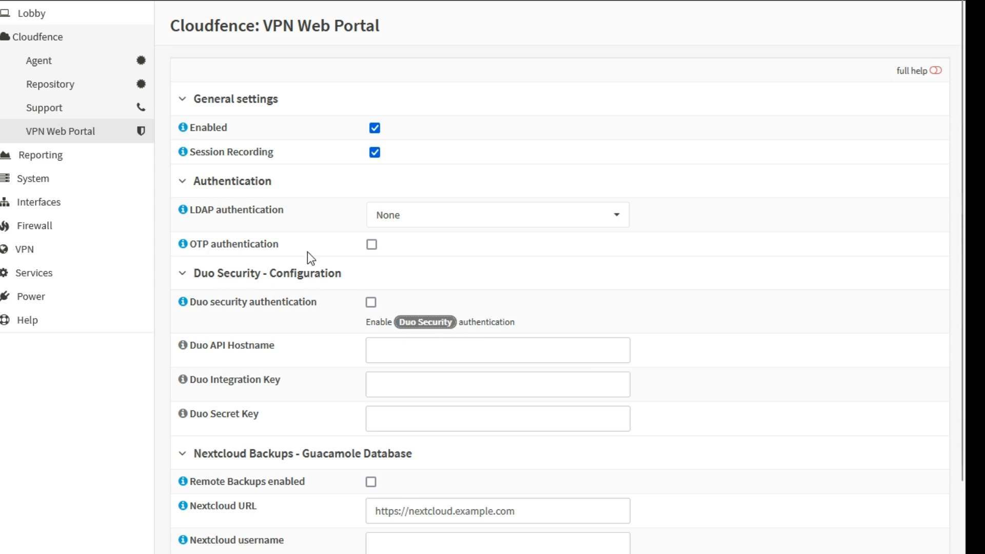
Show full help text, turn off OTP and enable Duo security authentication
{"action": "left_click", "coordinate": [935, 70]}
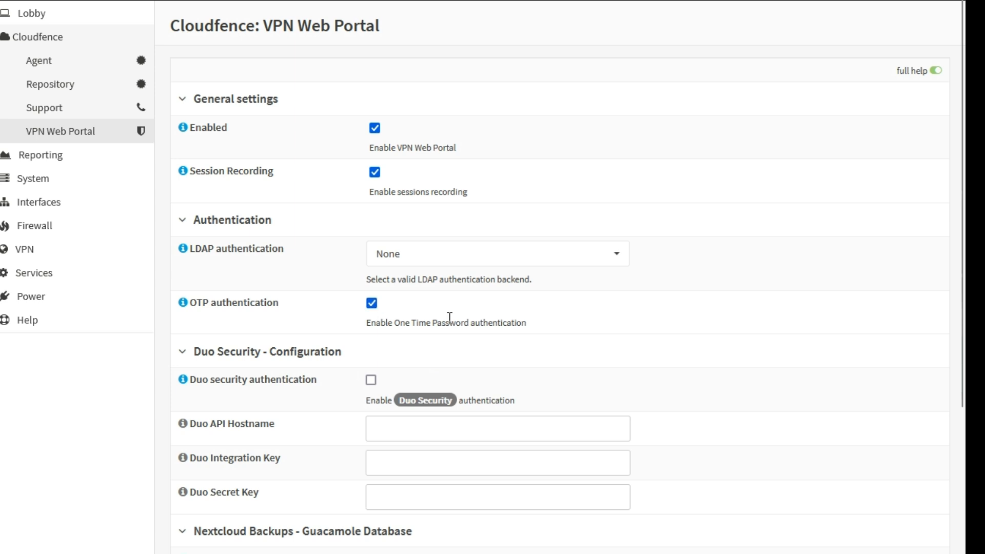
{"action": "left_click", "coordinate": [370, 303]}
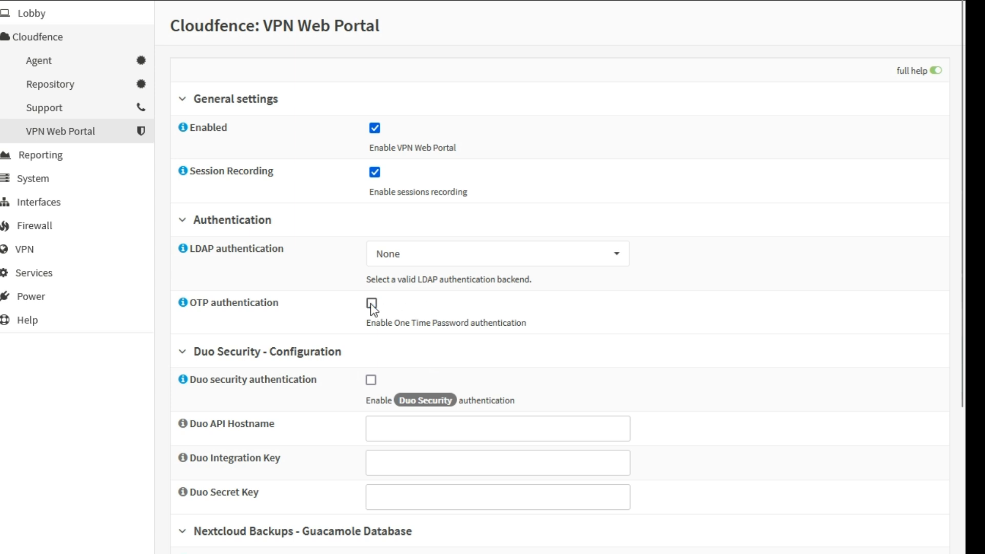
{"action": "left_click", "coordinate": [371, 379]}
{"action": "scroll", "coordinate": [530, 381], "scroll_direction": "down", "scroll_amount": 2}
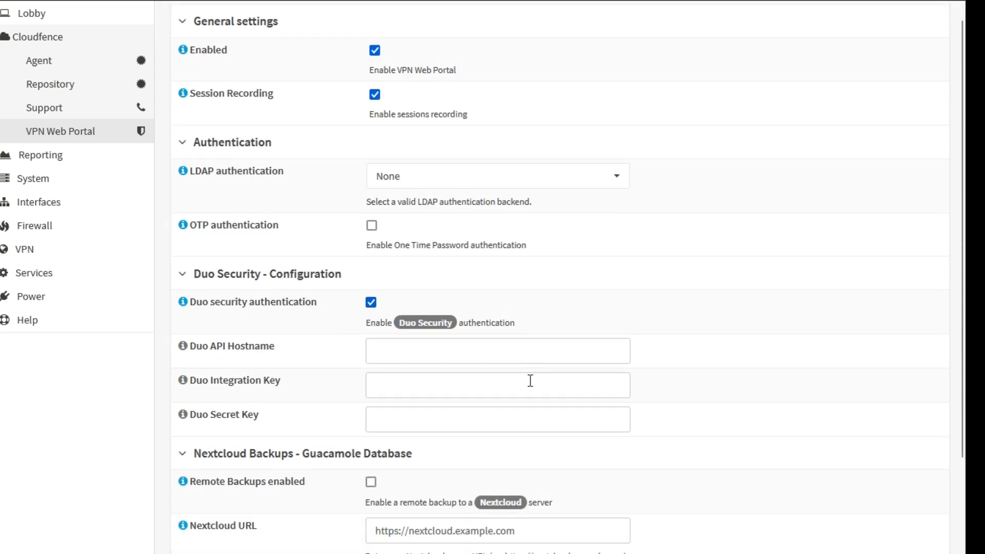
{"action": "scroll", "coordinate": [528, 387], "scroll_direction": "up", "scroll_amount": 2}
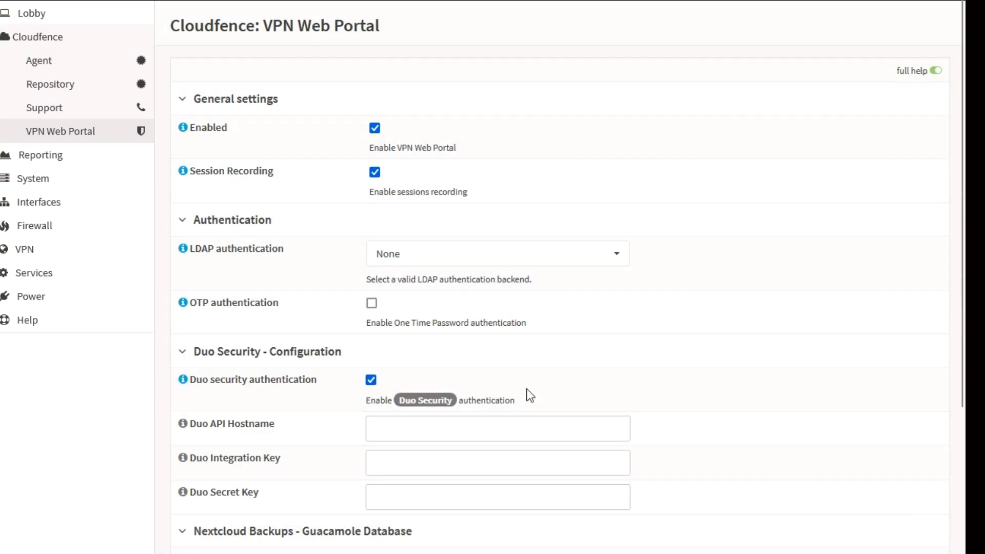
{"action": "left_click", "coordinate": [468, 427]}
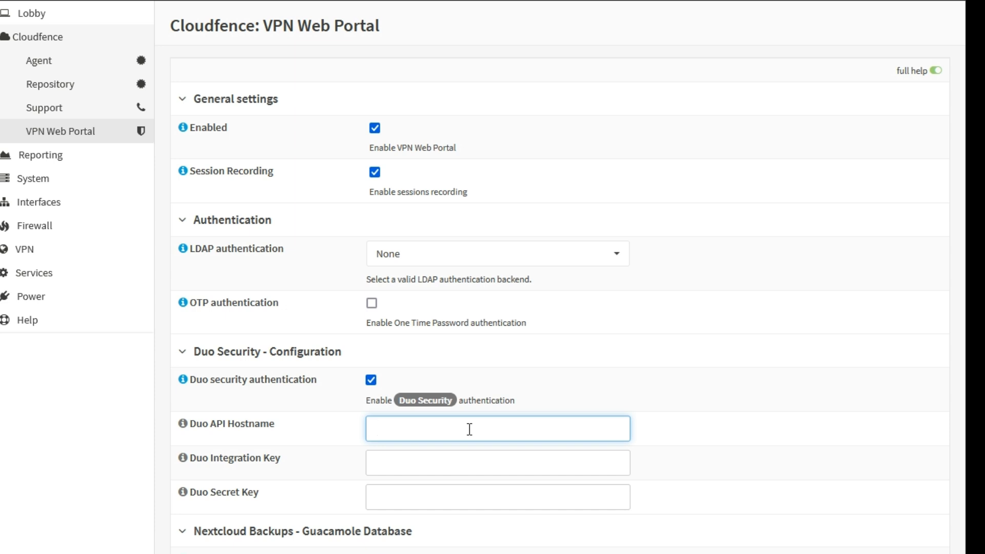
On the Duo Security website, submit the empty free-trial form to reveal its required fields
{"action": "left_click", "coordinate": [437, 402]}
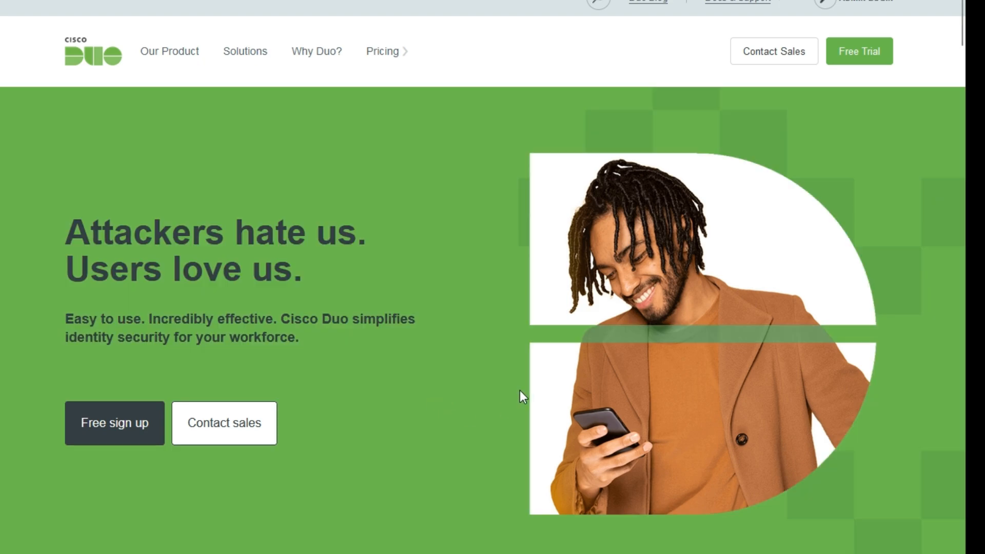
{"action": "scroll", "coordinate": [519, 390], "scroll_direction": "down", "scroll_amount": 7}
{"action": "scroll", "coordinate": [519, 389], "scroll_direction": "up", "scroll_amount": 7}
{"action": "left_click", "coordinate": [131, 427]}
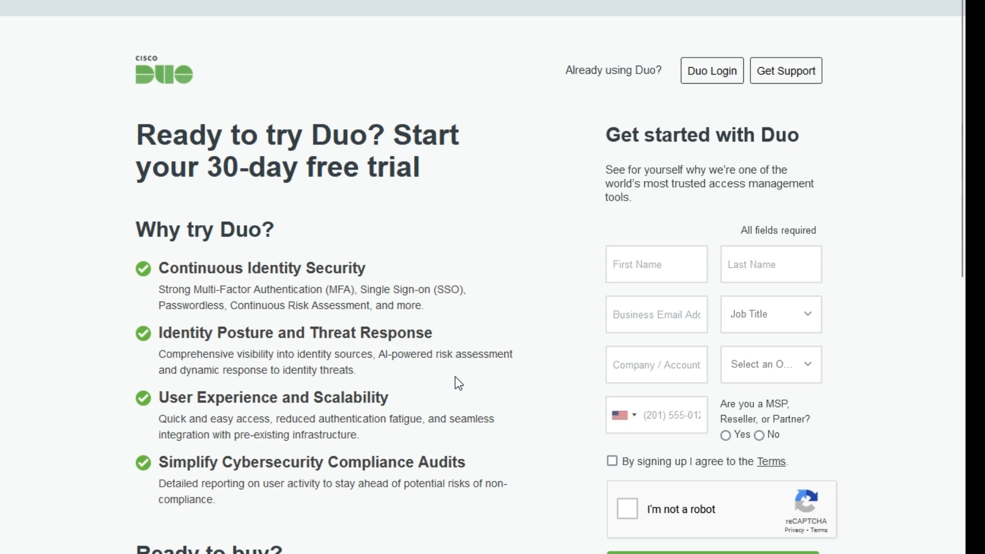
{"action": "scroll", "coordinate": [456, 383], "scroll_direction": "down", "scroll_amount": 3}
{"action": "scroll", "coordinate": [458, 383], "scroll_direction": "down", "scroll_amount": 13}
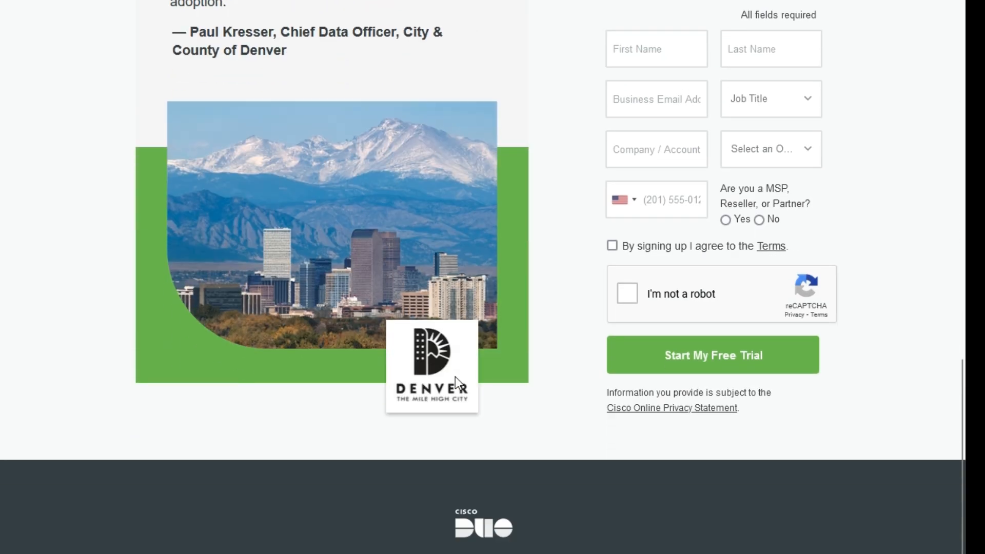
{"action": "scroll", "coordinate": [457, 388], "scroll_direction": "up", "scroll_amount": 4}
{"action": "scroll", "coordinate": [454, 381], "scroll_direction": "up", "scroll_amount": 10}
{"action": "scroll", "coordinate": [615, 436], "scroll_direction": "down", "scroll_amount": 3}
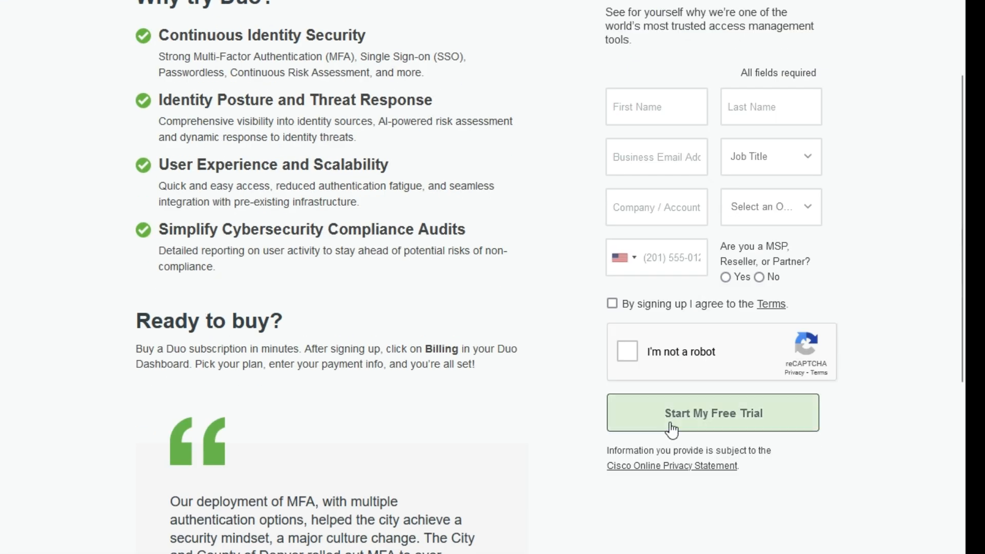
{"action": "left_click", "coordinate": [675, 414]}
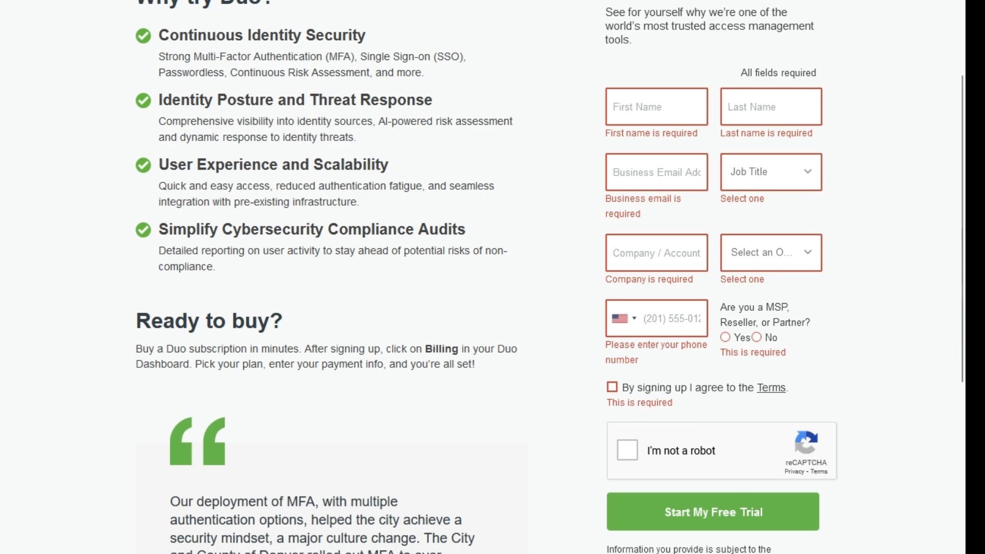
{"action": "key", "text": "alt+Left"}
Reopen the free-trial sign-up page, scroll through it, and return to the Duo home page
{"action": "left_click", "coordinate": [867, 53]}
{"action": "scroll", "coordinate": [528, 185], "scroll_direction": "down", "scroll_amount": 15}
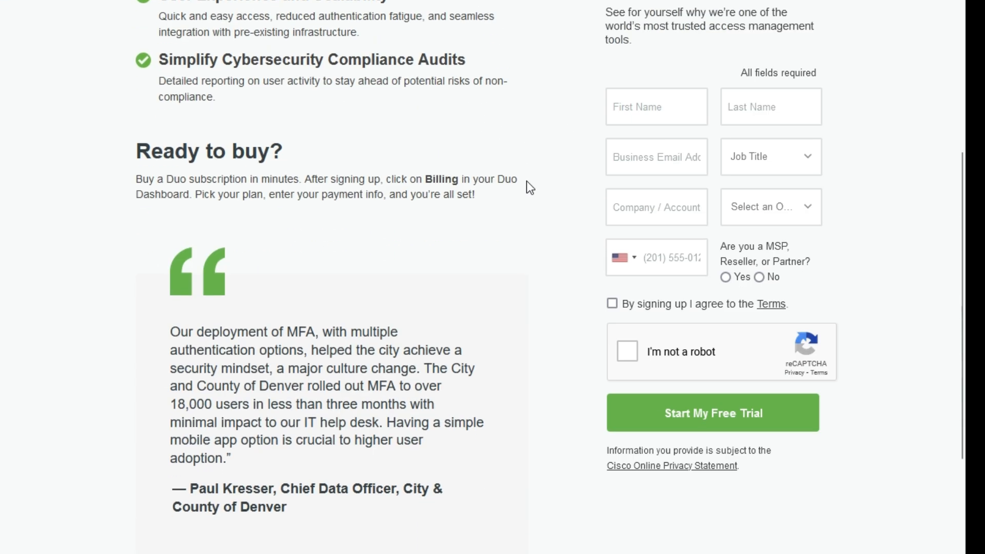
{"action": "scroll", "coordinate": [526, 189], "scroll_direction": "up", "scroll_amount": 5}
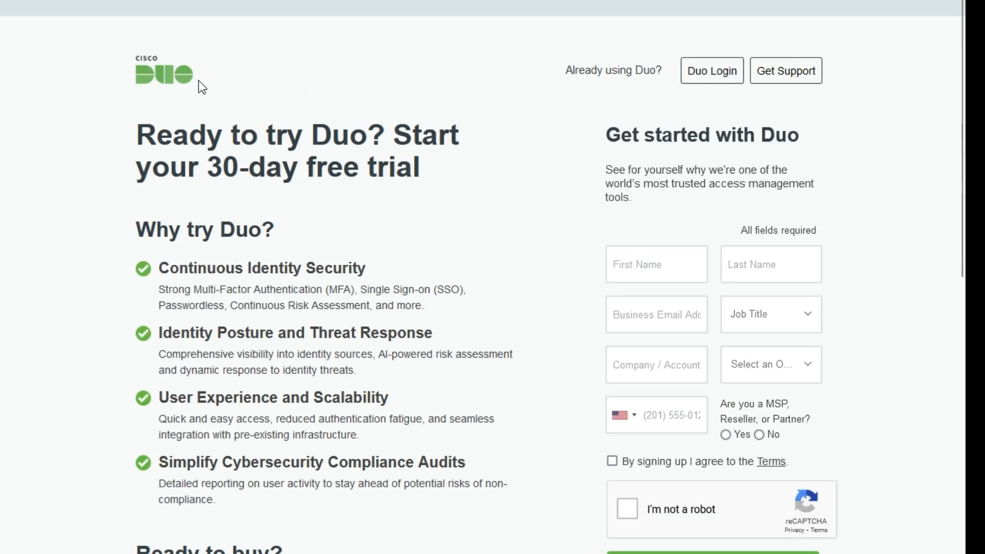
{"action": "key", "text": "alt+Left"}
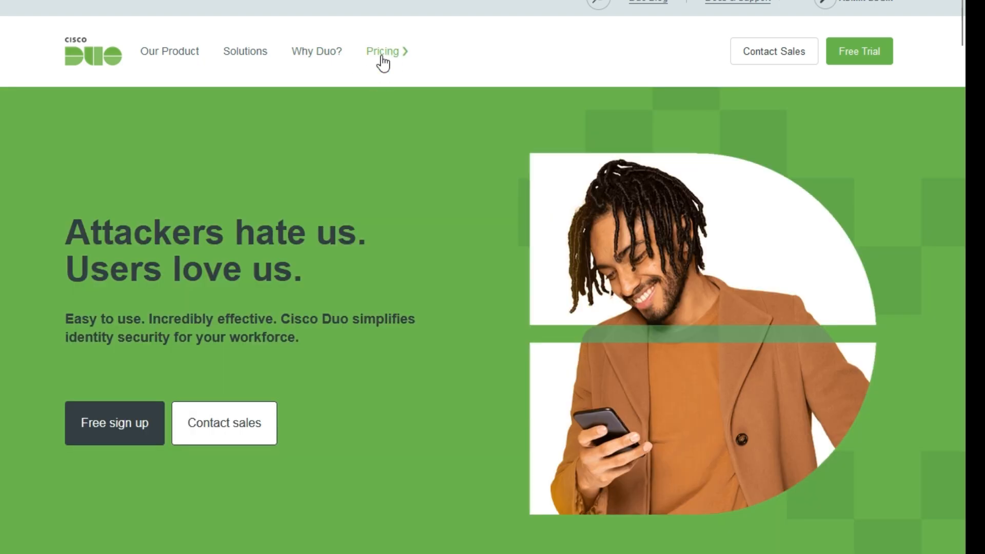
Open Duo's Editions & Pricing page and scroll to the Free, Essentials, Advantage and Premier plan cards
{"action": "left_click", "coordinate": [386, 60]}
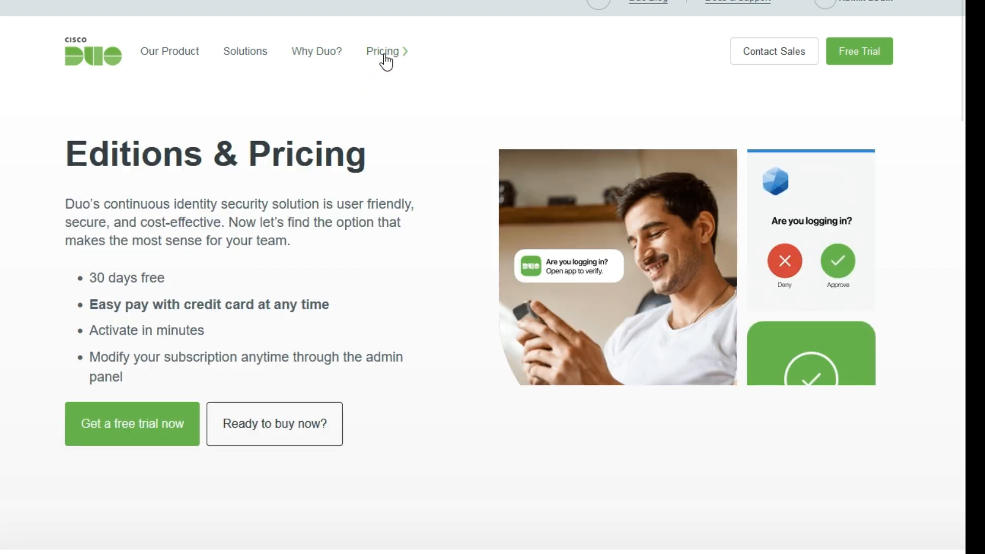
{"action": "scroll", "coordinate": [337, 148], "scroll_direction": "down", "scroll_amount": 7}
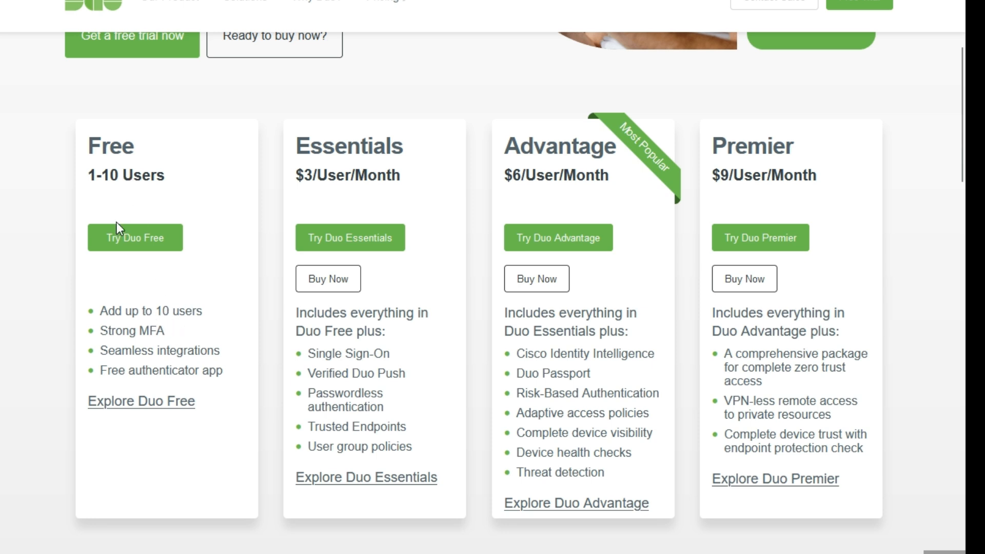
{"action": "scroll", "coordinate": [168, 437], "scroll_direction": "up", "scroll_amount": 1}
{"action": "scroll", "coordinate": [168, 437], "scroll_direction": "down", "scroll_amount": 1}
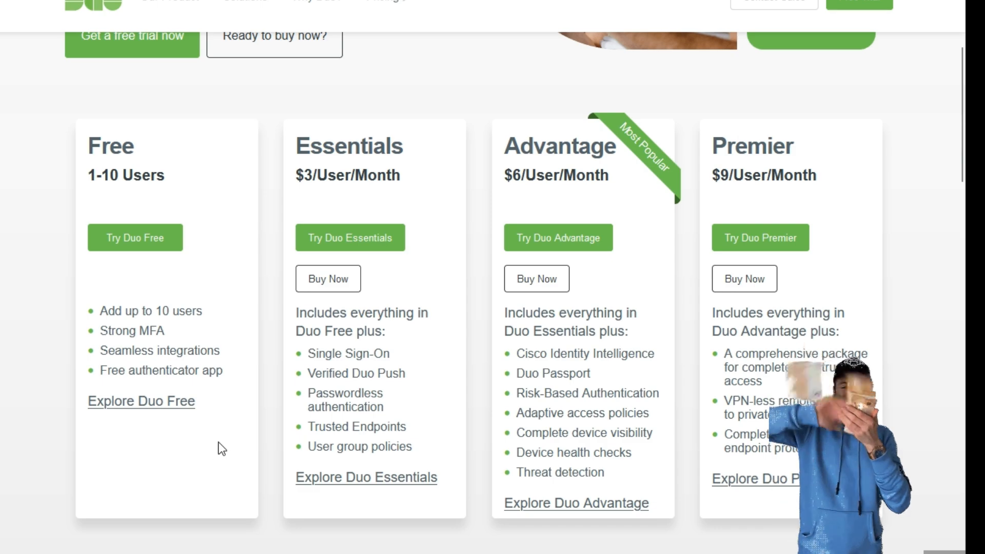
{"action": "scroll", "coordinate": [222, 448], "scroll_direction": "up", "scroll_amount": 7}
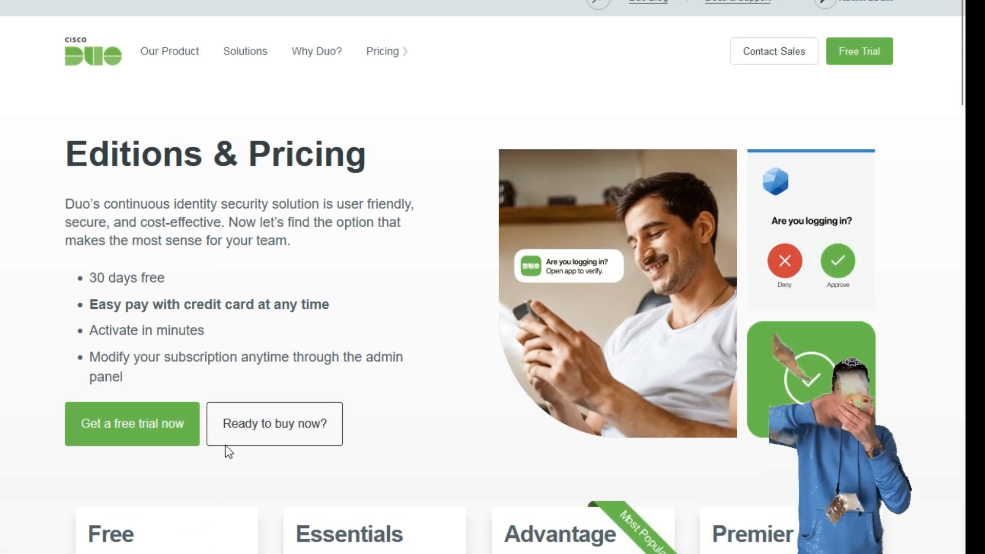
{"action": "scroll", "coordinate": [225, 445], "scroll_direction": "down", "scroll_amount": 6}
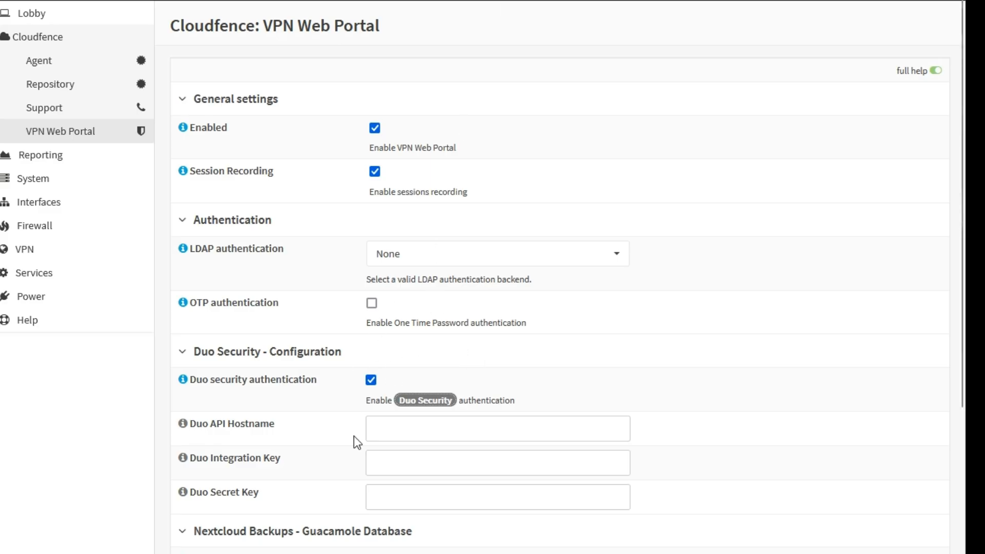
Enter API hostname example.duosecurity.com, then fill in the Duo integration key and secret key
{"action": "left_click", "coordinate": [409, 424]}
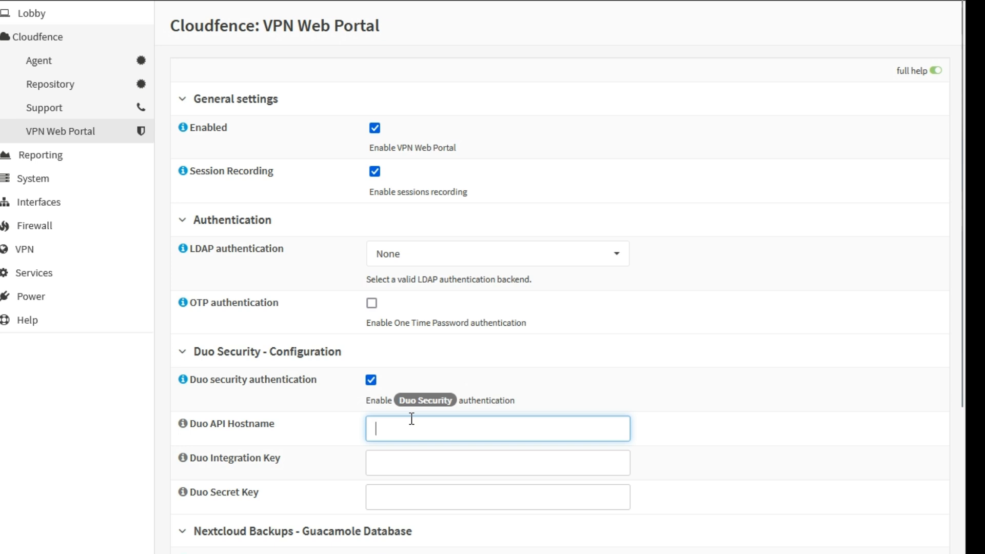
{"action": "type", "text": "e"}
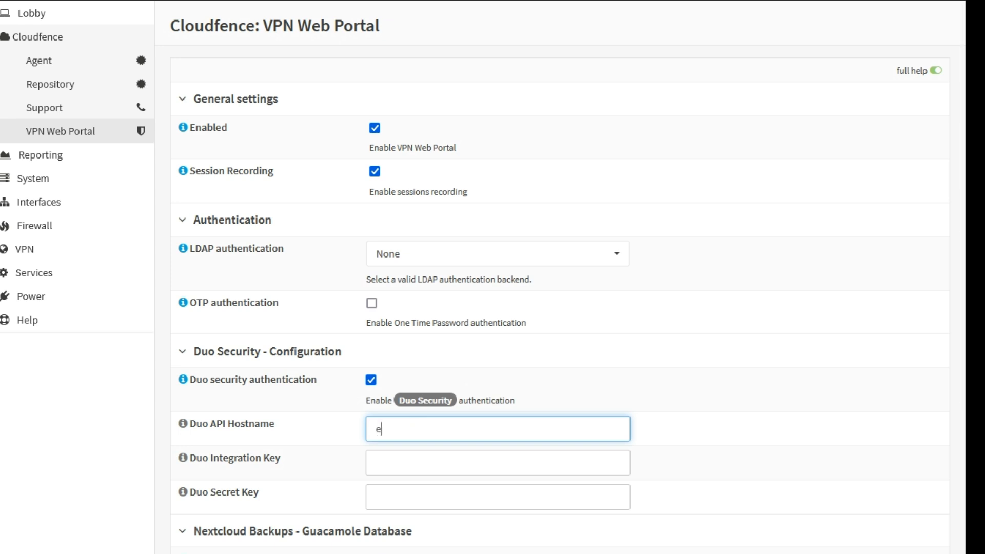
{"action": "type", "text": "xample.duosecurity.com"}
{"action": "key", "text": "Tab"}
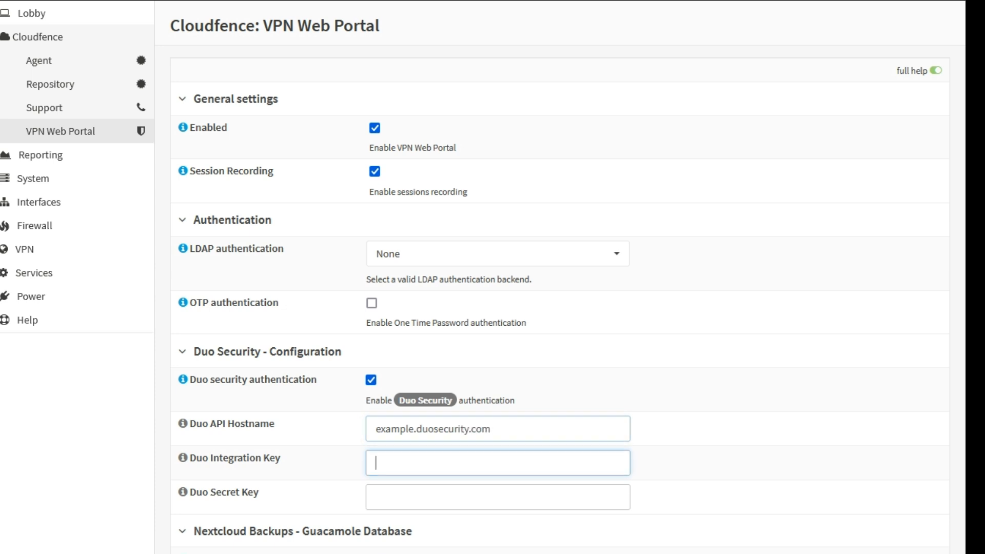
{"action": "type", "text": "aksdjasda0d9a87009we7"}
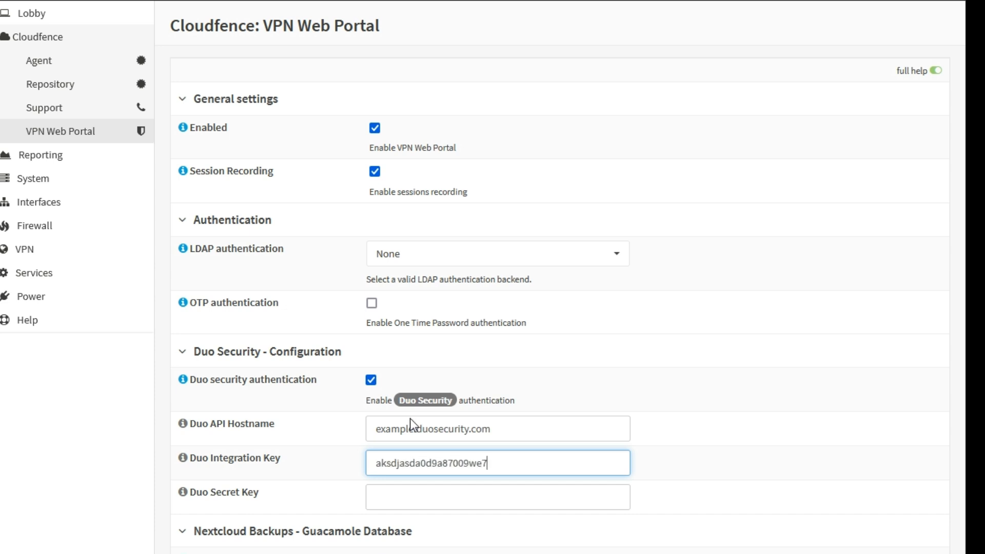
{"action": "key", "text": "Tab"}
{"action": "type", "text": "ad9ad8908dwq7w9d8w9e8"}
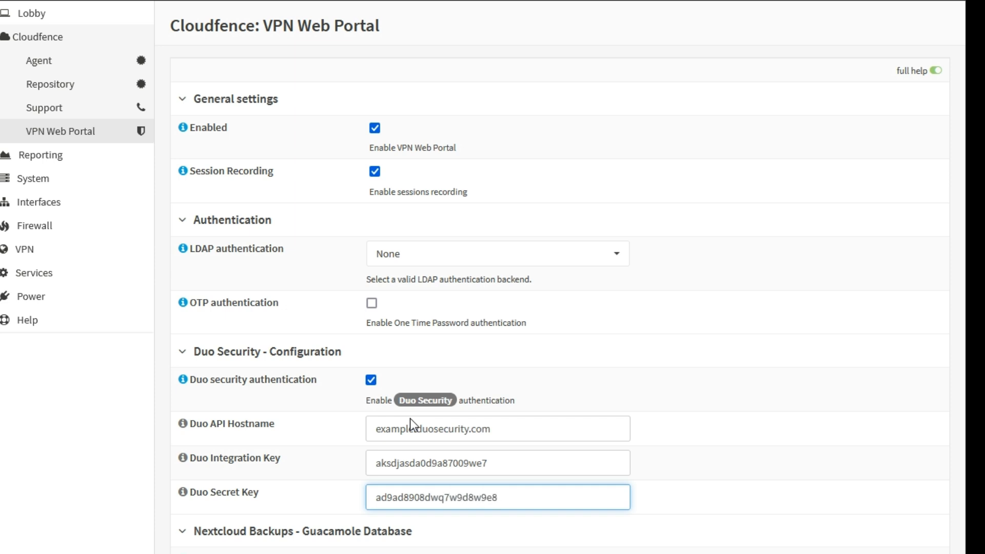
{"action": "key", "text": "Tab"}
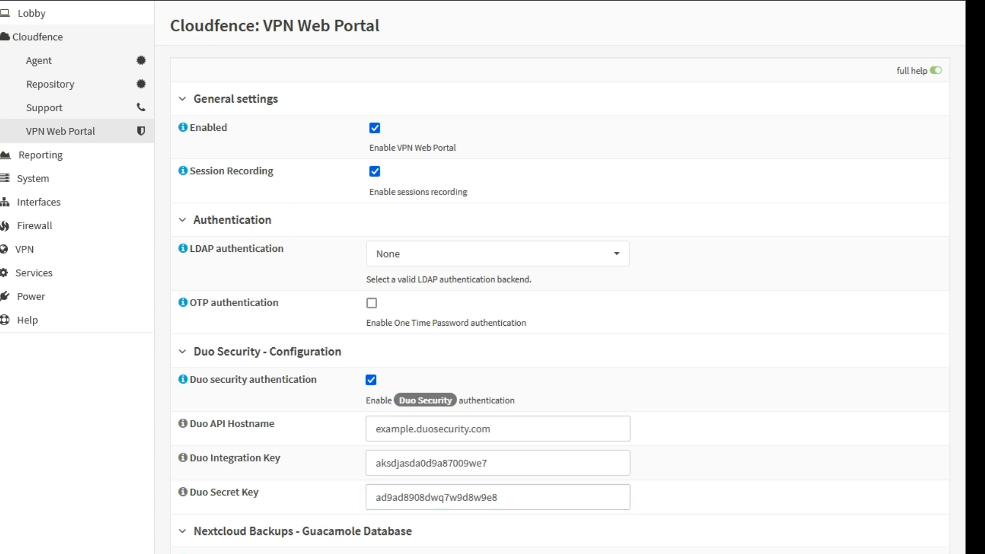
Highlight the Duo API Hostname and Duo Secret Key labels for emphasis
{"action": "left_click", "coordinate": [533, 459]}
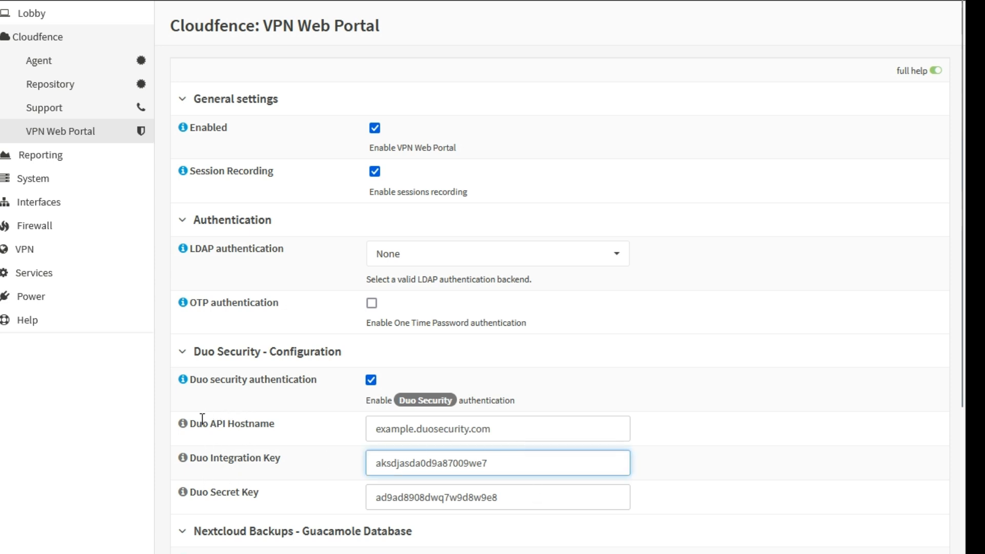
{"action": "left_click_drag", "start_coordinate": [191, 424], "coordinate": [254, 426]}
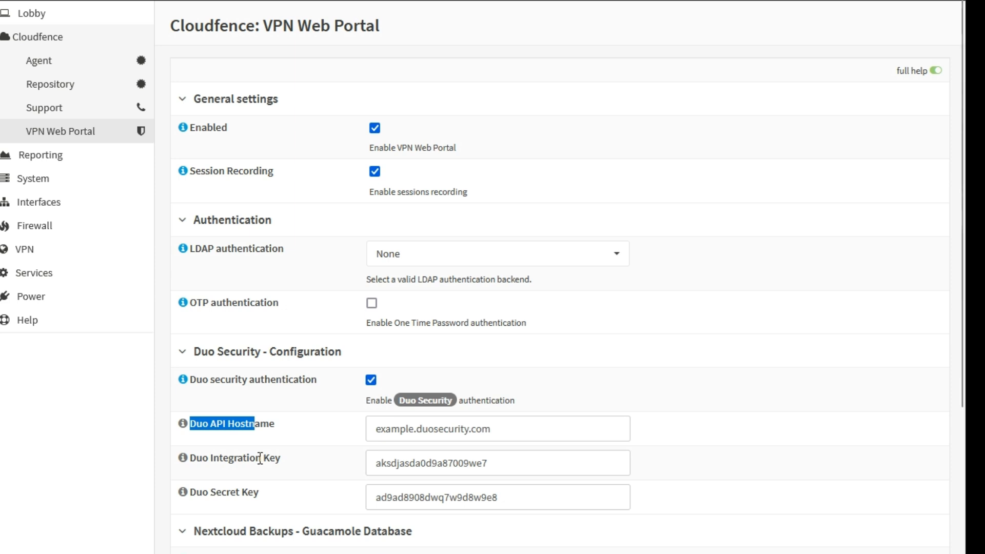
{"action": "left_click", "coordinate": [266, 494]}
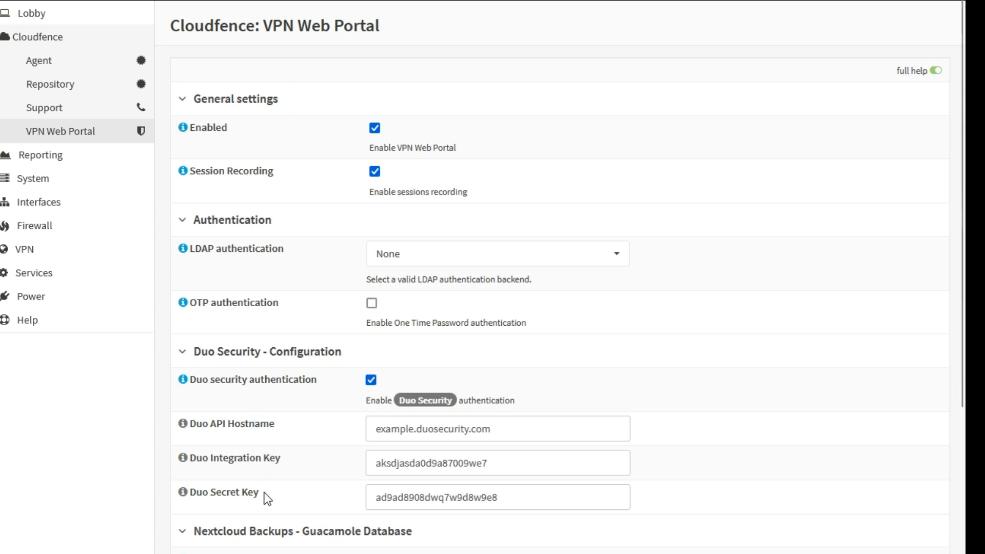
{"action": "left_click_drag", "start_coordinate": [264, 493], "coordinate": [207, 488]}
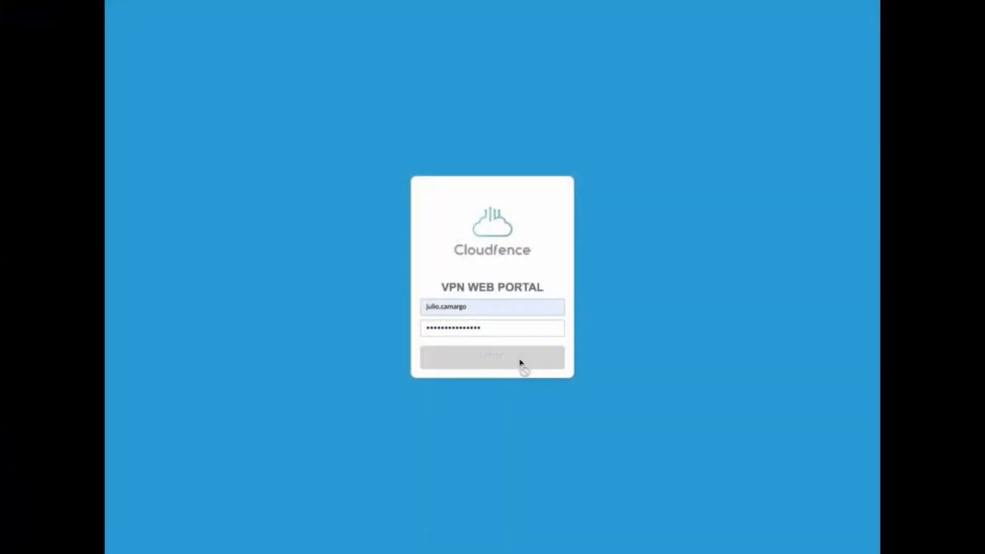
Log in, approve a Duo push on the phone, and run ls in the ubuntu-dev terminal
{"action": "left_click", "coordinate": [521, 362]}
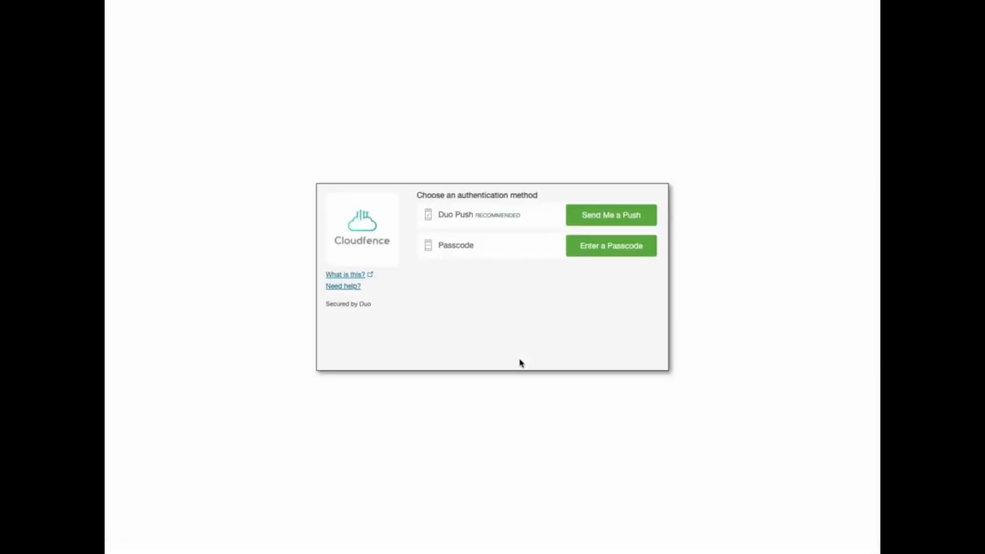
{"action": "left_click", "coordinate": [625, 219]}
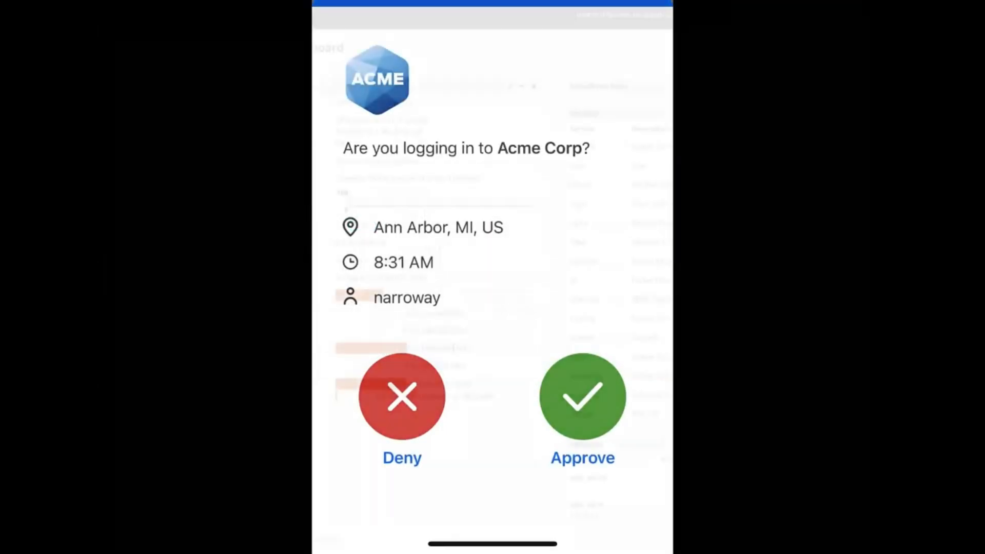
{"action": "type", "text": "ls"}
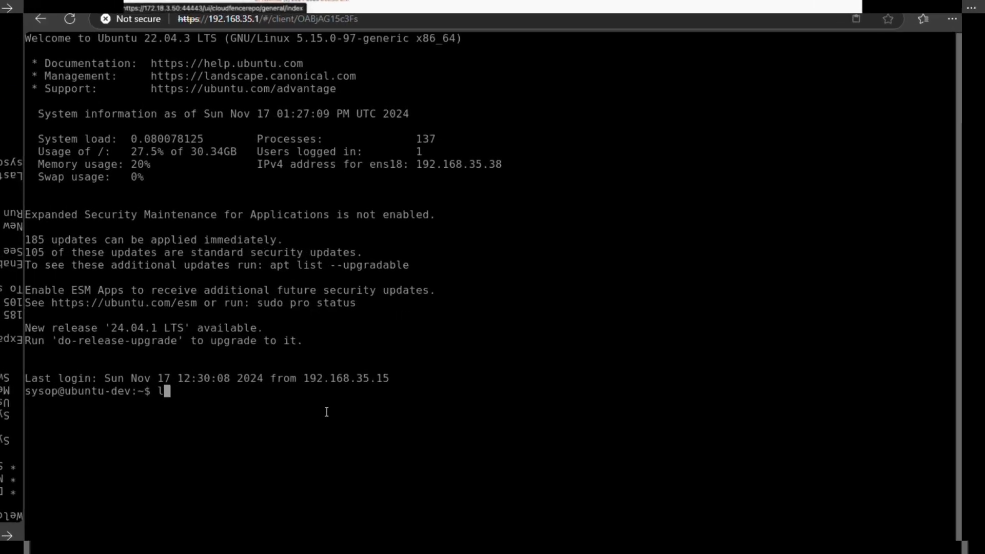
{"action": "key", "text": "Return"}
Change to the root directory with cd / and list its contents with ls
{"action": "type", "text": "cd /"}
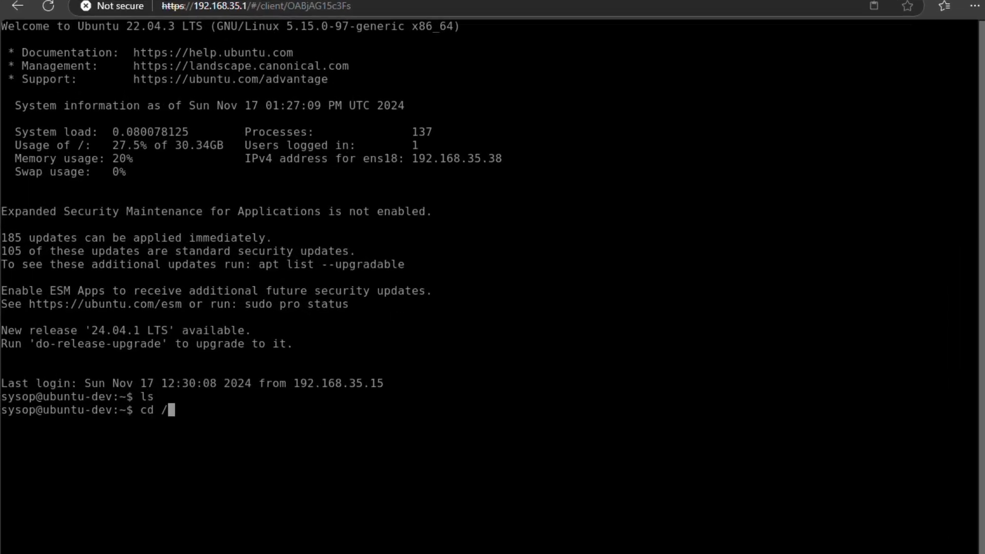
{"action": "key", "text": "Return"}
{"action": "type", "text": "ls"}
{"action": "key", "text": "Return"}
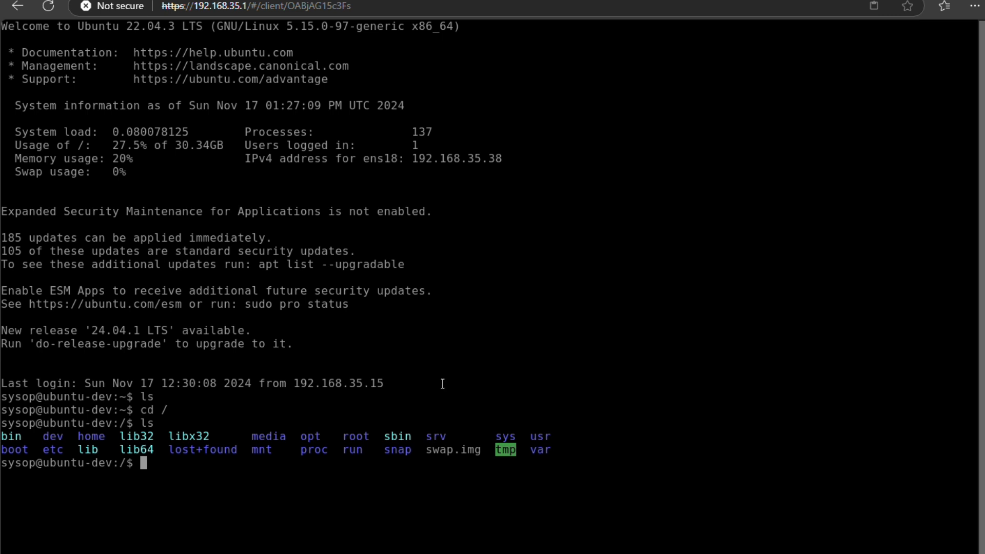
Put 'echo teste' in the Guacamole clipboard, paste it into the terminal and run it
{"action": "key", "text": "ctrl+alt+shift"}
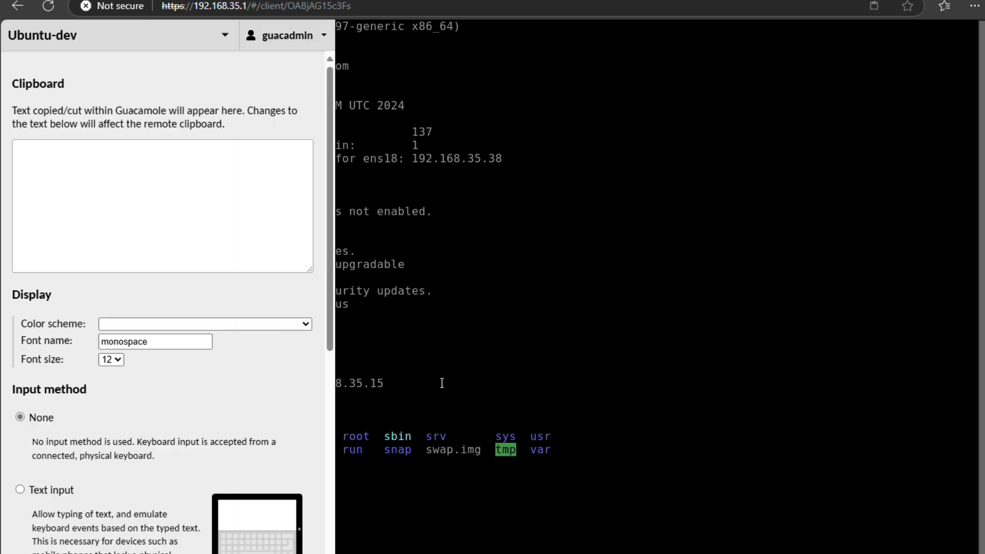
{"action": "left_click", "coordinate": [244, 217]}
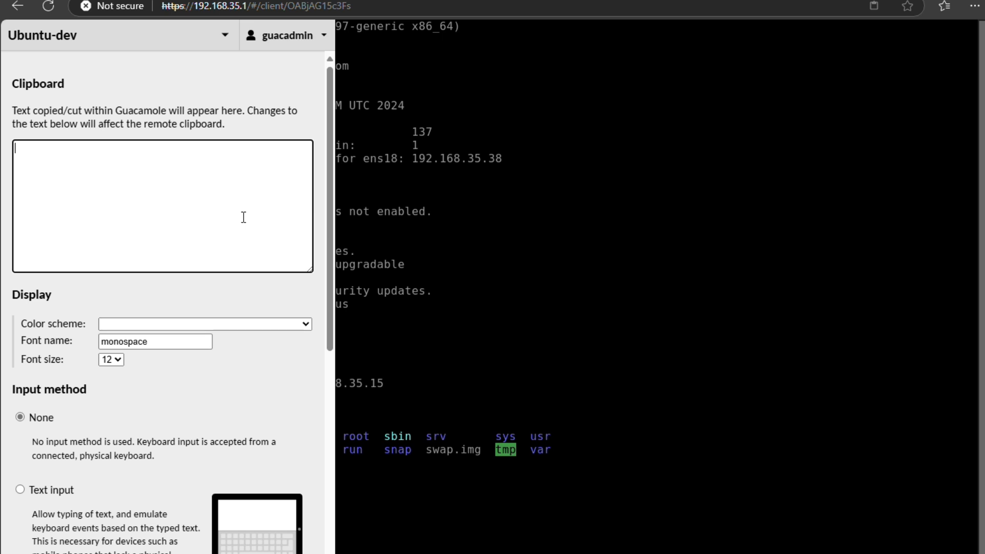
{"action": "type", "text": "echo teste"}
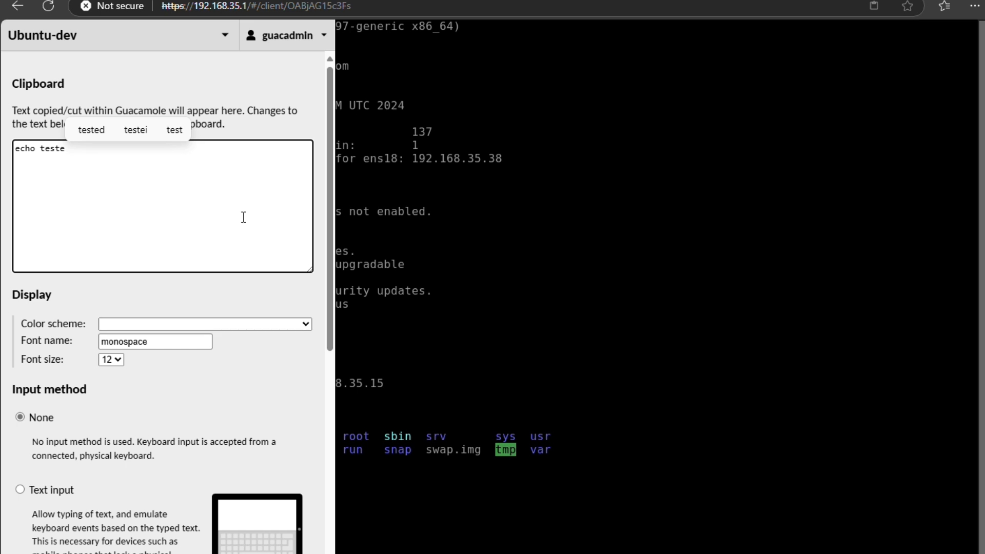
{"action": "key", "text": "ctrl+alt+shift"}
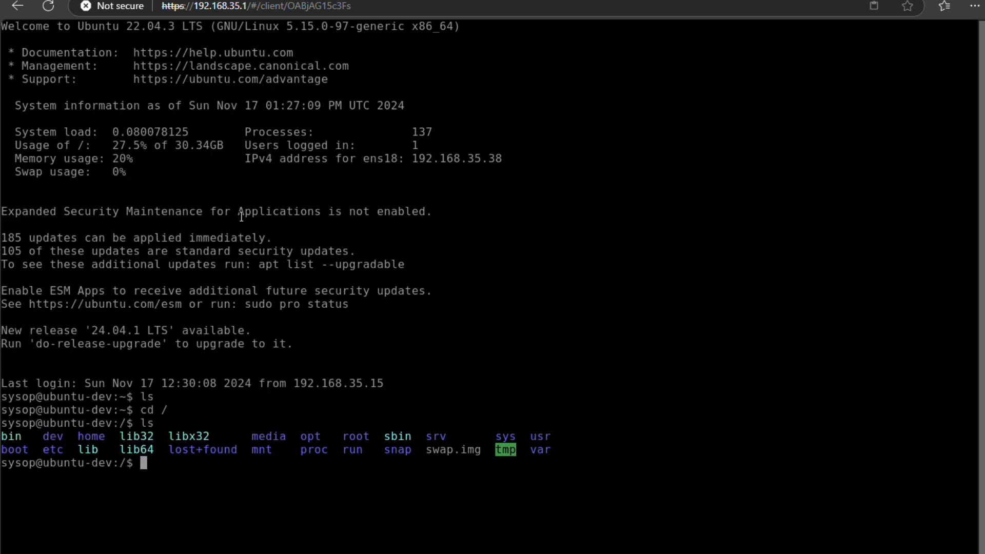
{"action": "right_click", "coordinate": [285, 476]}
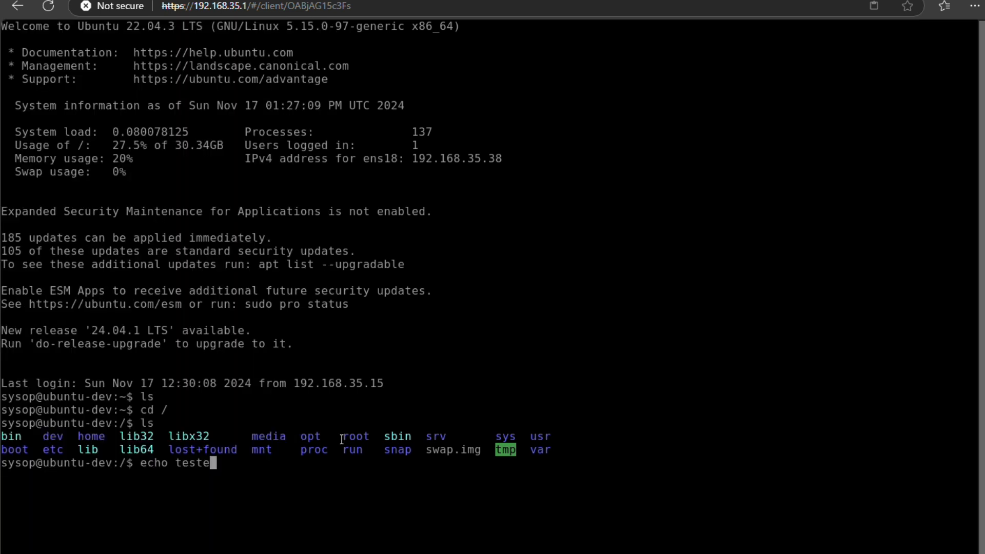
{"action": "key", "text": "Return"}
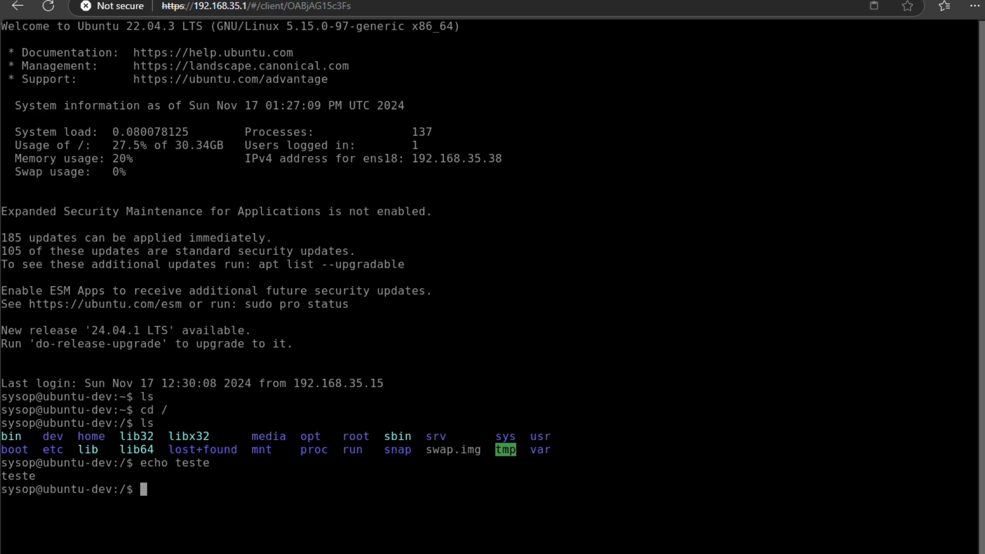
Browse the terminal colour schemes in the Guacamole session settings panel, then close it
{"action": "key", "text": "ctrl+alt+shift"}
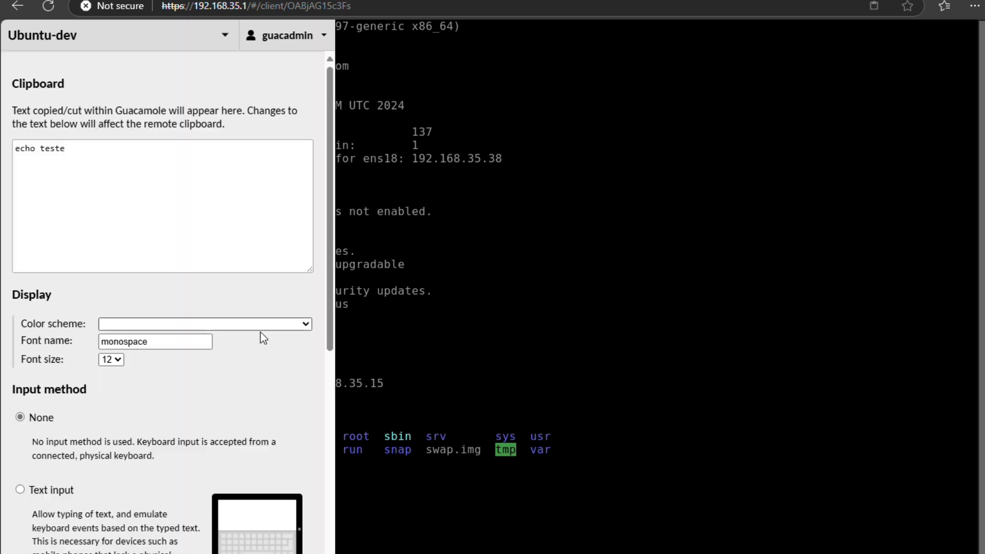
{"action": "left_click", "coordinate": [258, 328]}
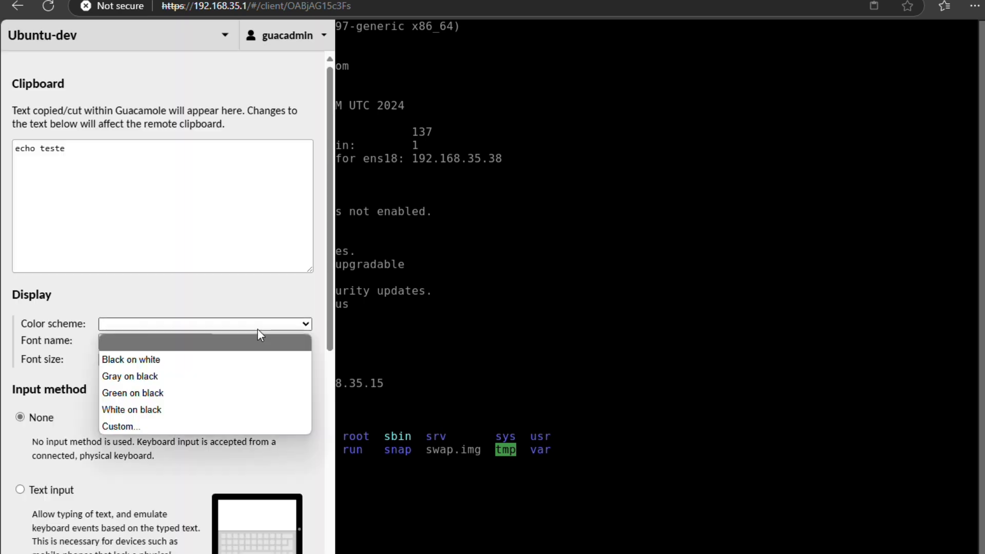
{"action": "scroll", "coordinate": [250, 402], "scroll_direction": "down", "scroll_amount": 4}
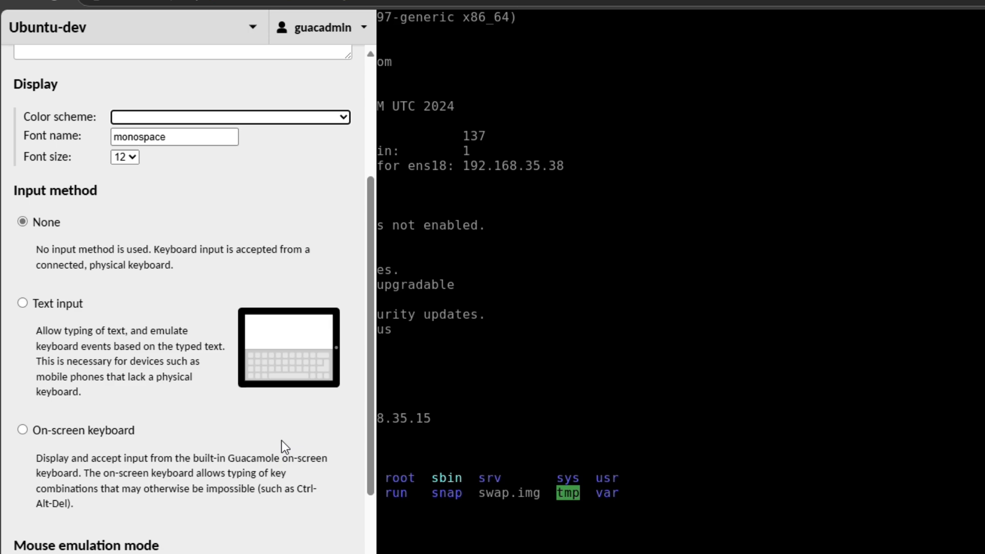
{"action": "scroll", "coordinate": [134, 371], "scroll_direction": "down", "scroll_amount": 3}
{"action": "scroll", "coordinate": [133, 367], "scroll_direction": "down", "scroll_amount": 5}
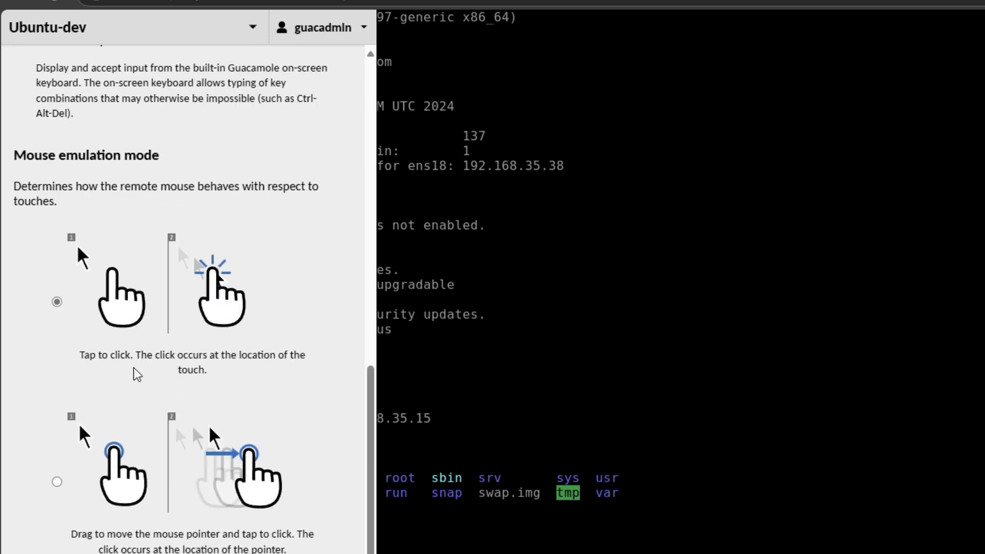
{"action": "scroll", "coordinate": [133, 368], "scroll_direction": "up", "scroll_amount": 8}
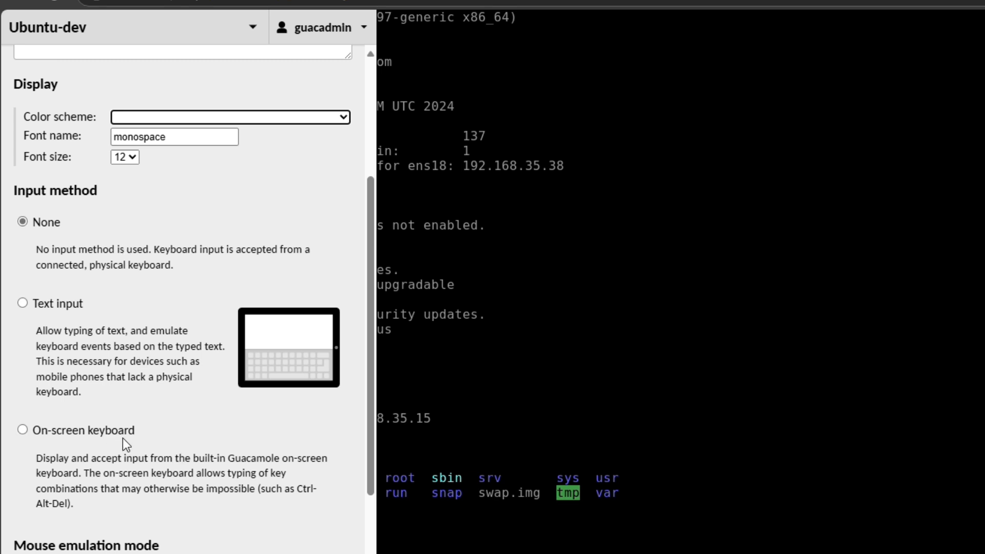
{"action": "scroll", "coordinate": [214, 392], "scroll_direction": "up", "scroll_amount": 5}
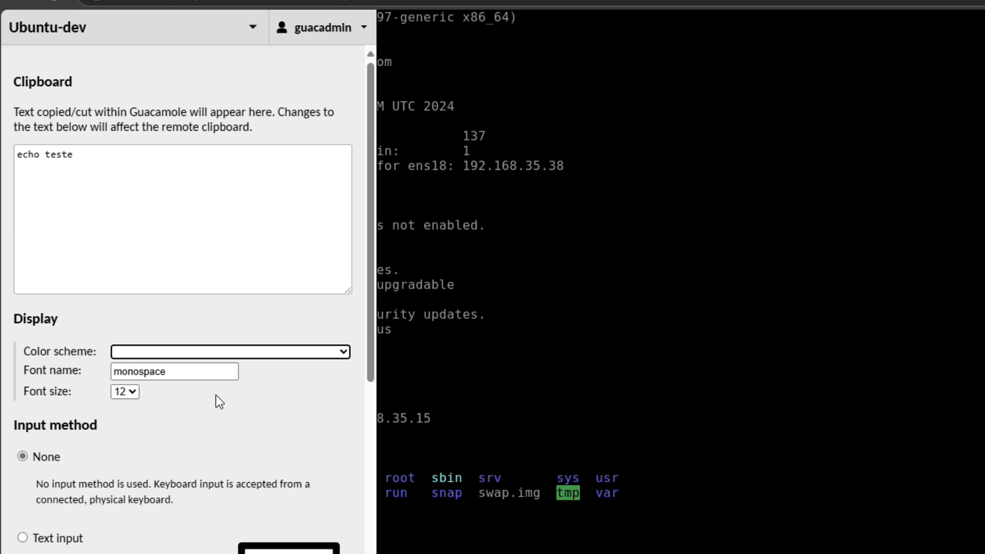
{"action": "scroll", "coordinate": [216, 395], "scroll_direction": "down", "scroll_amount": 1}
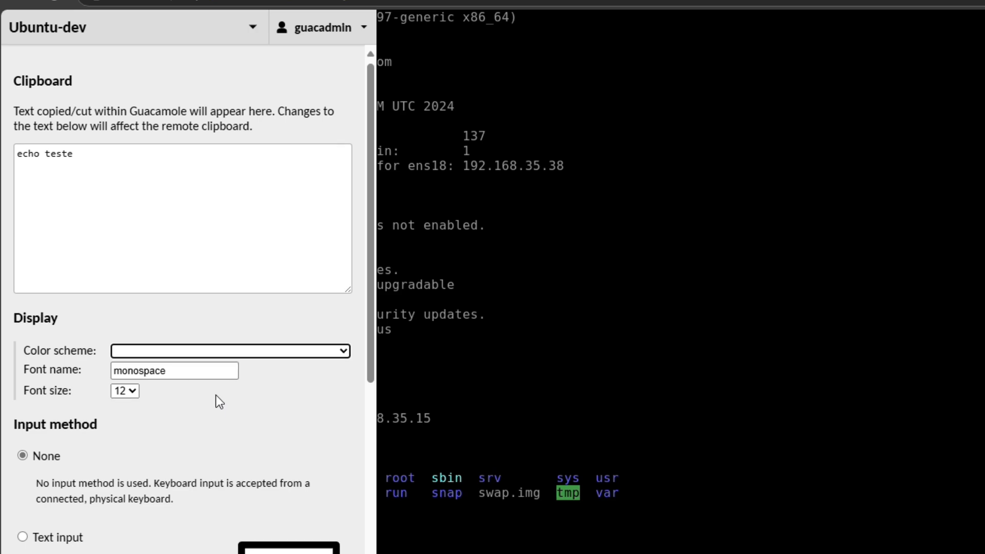
{"action": "scroll", "coordinate": [220, 401], "scroll_direction": "down", "scroll_amount": 11}
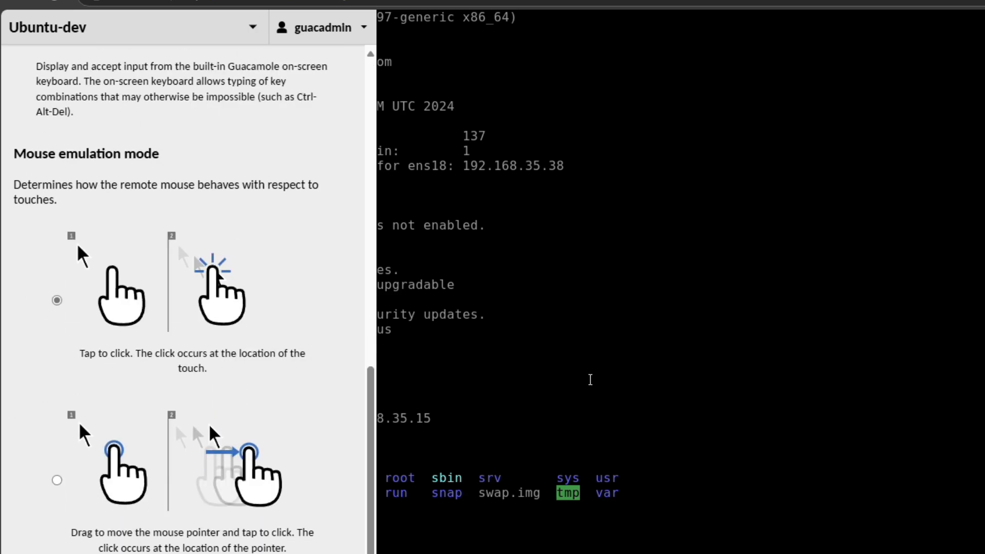
{"action": "key", "text": "ctrl+alt+shift"}
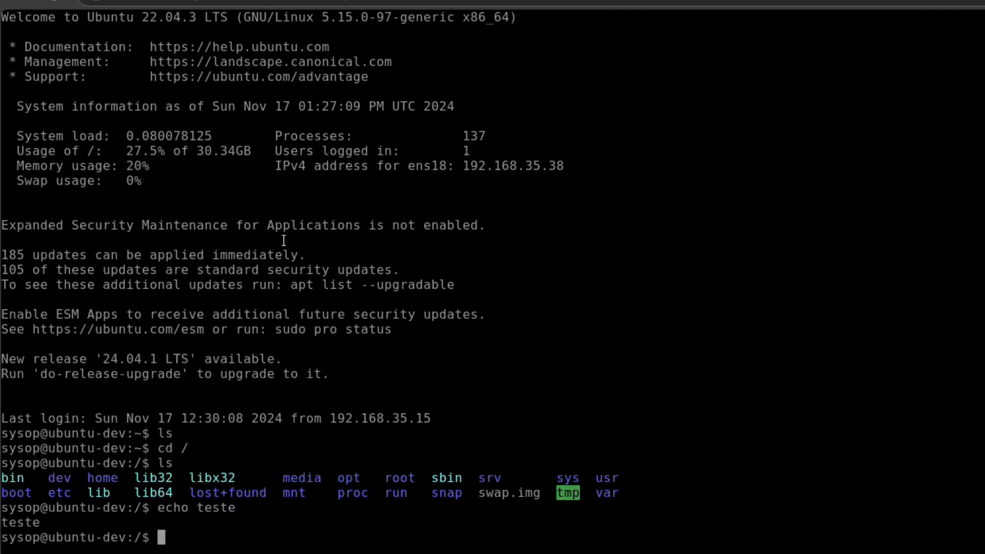
Open the Win2016 RDP session, maximize File Explorer and show Local Disk (C:)
{"action": "left_click", "coordinate": [16, 2]}
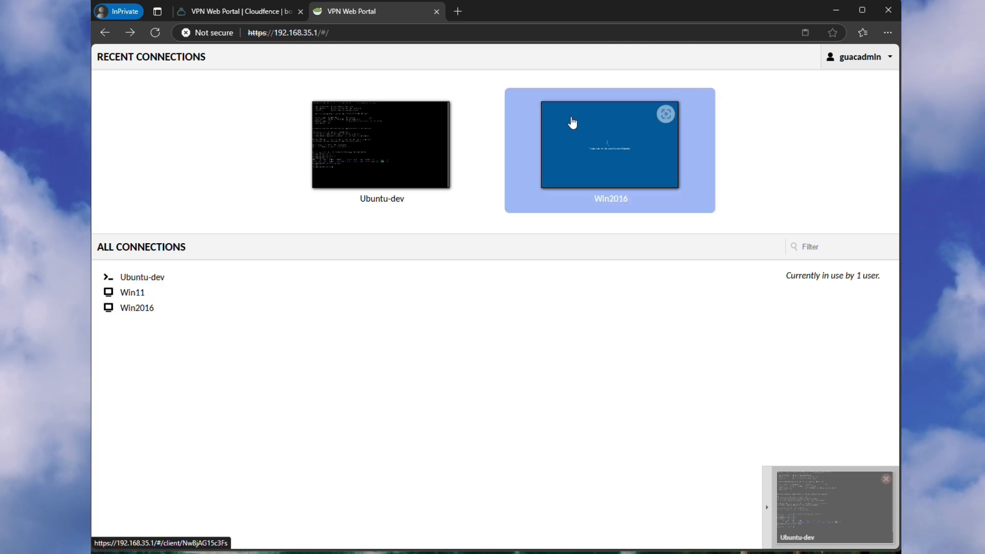
{"action": "left_click", "coordinate": [572, 123]}
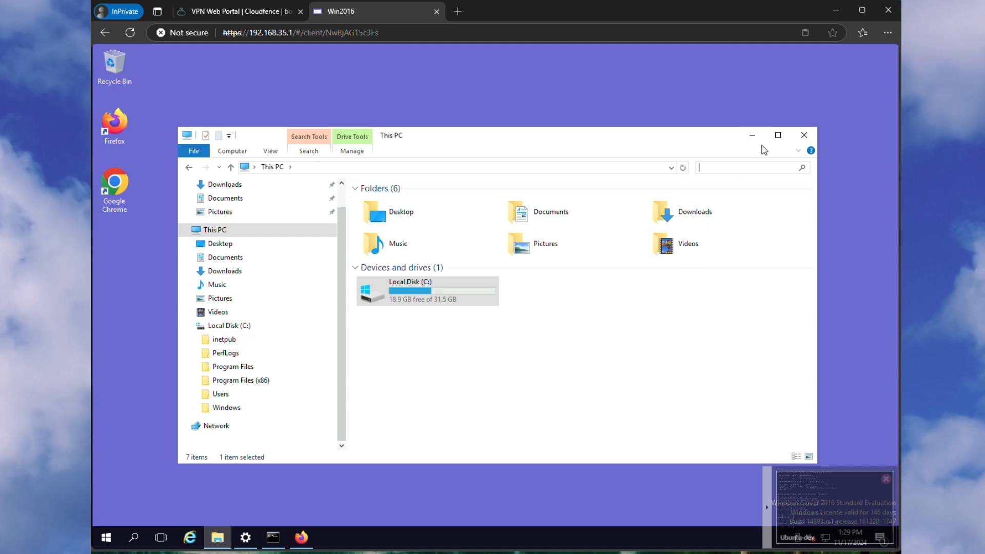
{"action": "left_click", "coordinate": [777, 135]}
{"action": "left_click", "coordinate": [149, 276]}
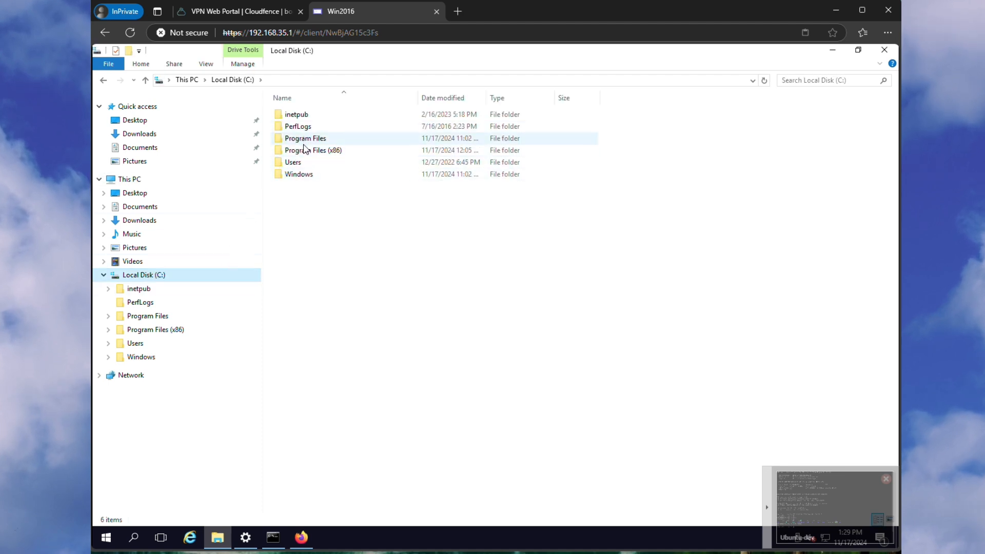
Browse to Program Files (x86)\ossec-agent, select win32ui, and minimize File Explorer
{"action": "double_click", "coordinate": [305, 149]}
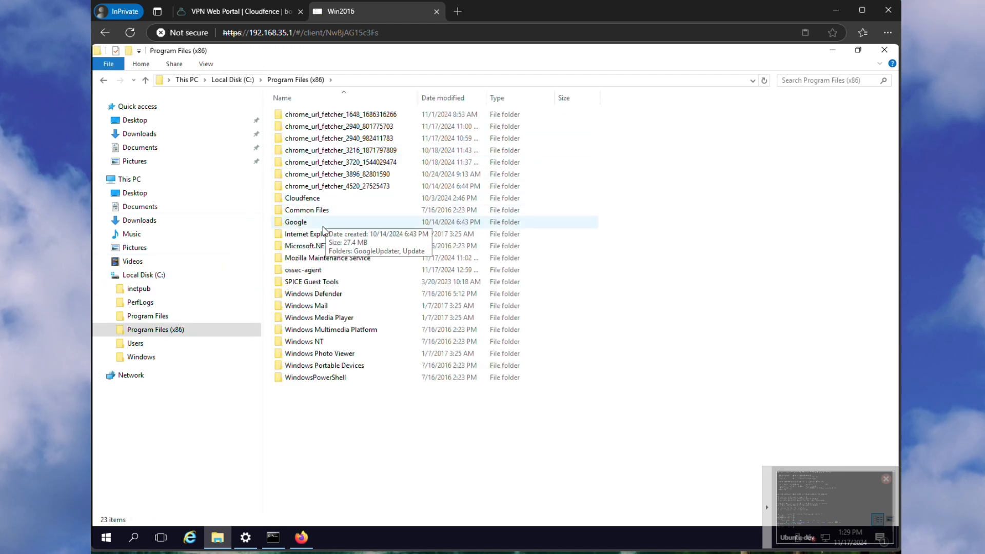
{"action": "double_click", "coordinate": [321, 271]}
{"action": "scroll", "coordinate": [329, 257], "scroll_direction": "down", "scroll_amount": 4}
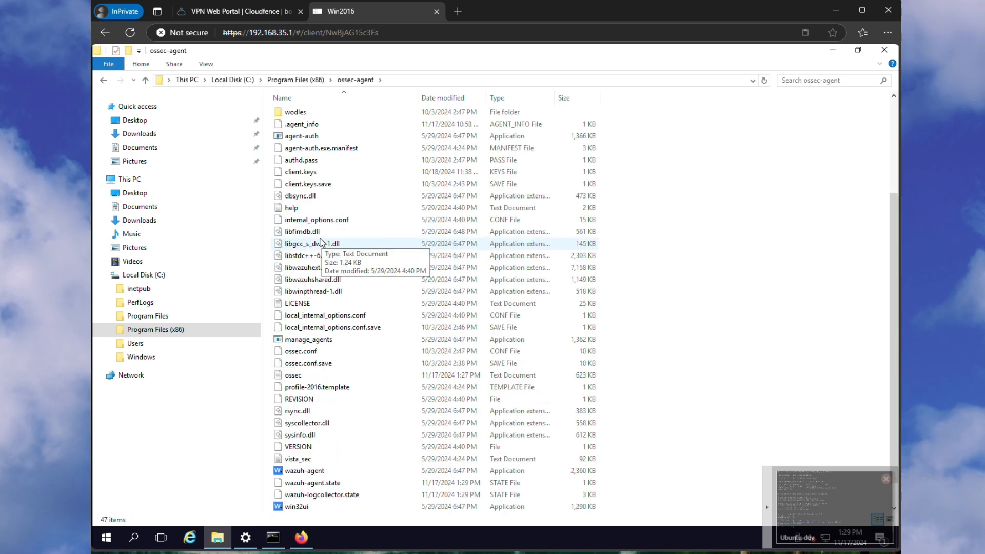
{"action": "left_click", "coordinate": [296, 483]}
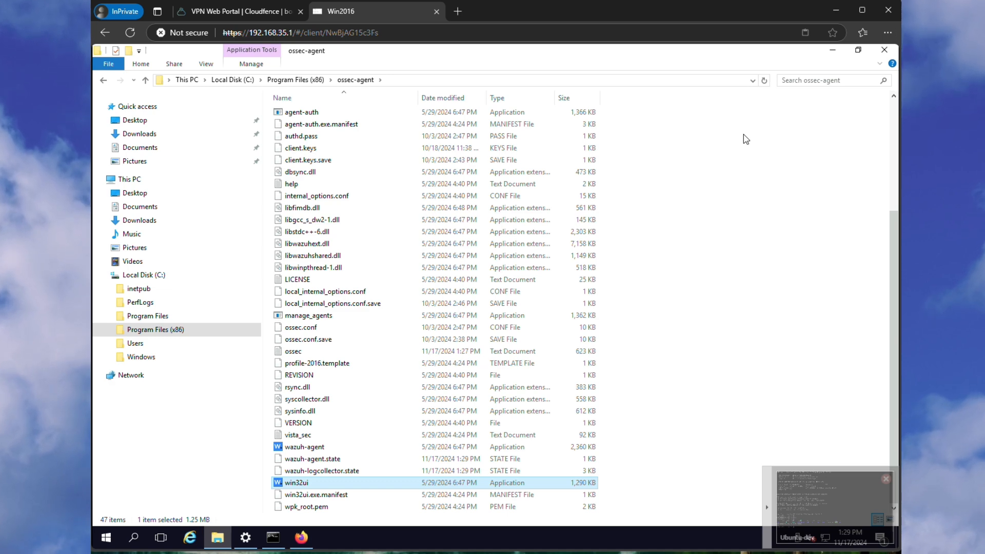
{"action": "left_click", "coordinate": [832, 53]}
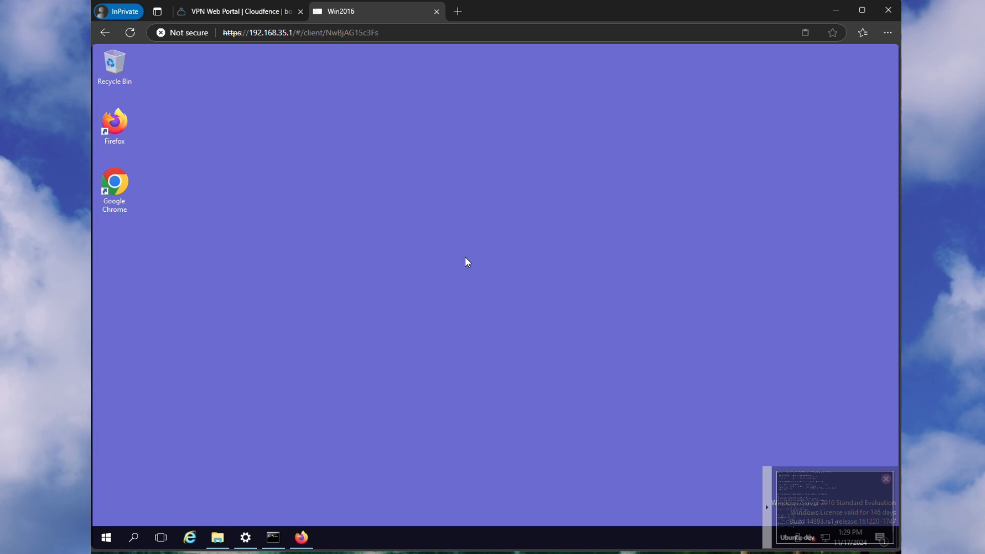
Return to the connections page and switch back to the Ubuntu-dev terminal session
{"action": "left_click", "coordinate": [102, 34]}
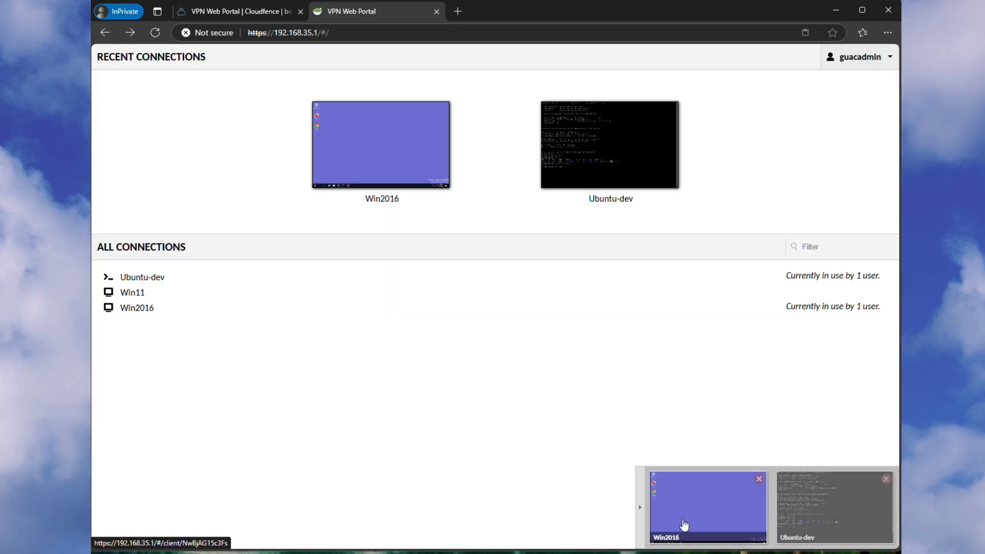
{"action": "left_click", "coordinate": [640, 529]}
{"action": "left_click", "coordinate": [895, 508]}
{"action": "left_click", "coordinate": [853, 519]}
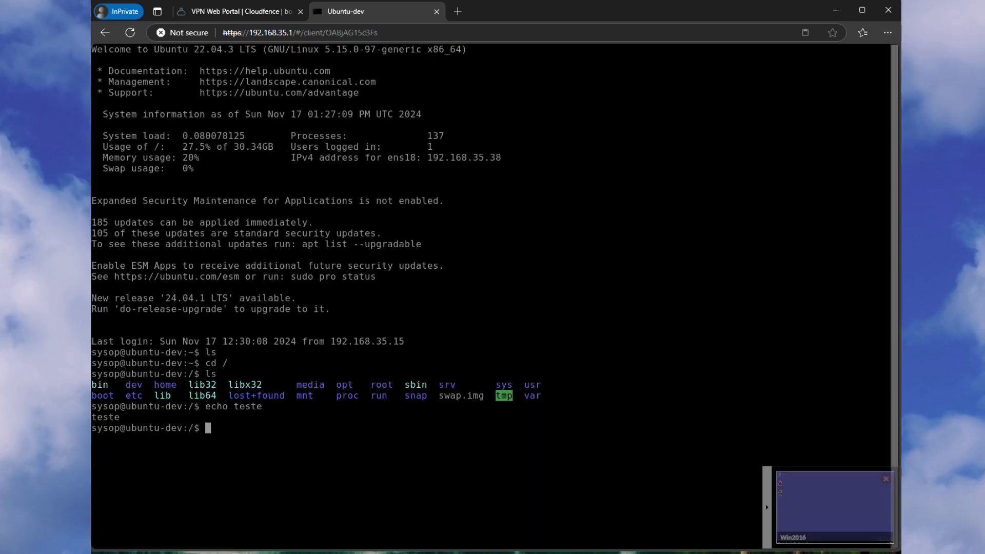
Add Win2016 beside Ubuntu-dev from the session menu's connection list
{"action": "key", "text": "ctrl+alt+shift"}
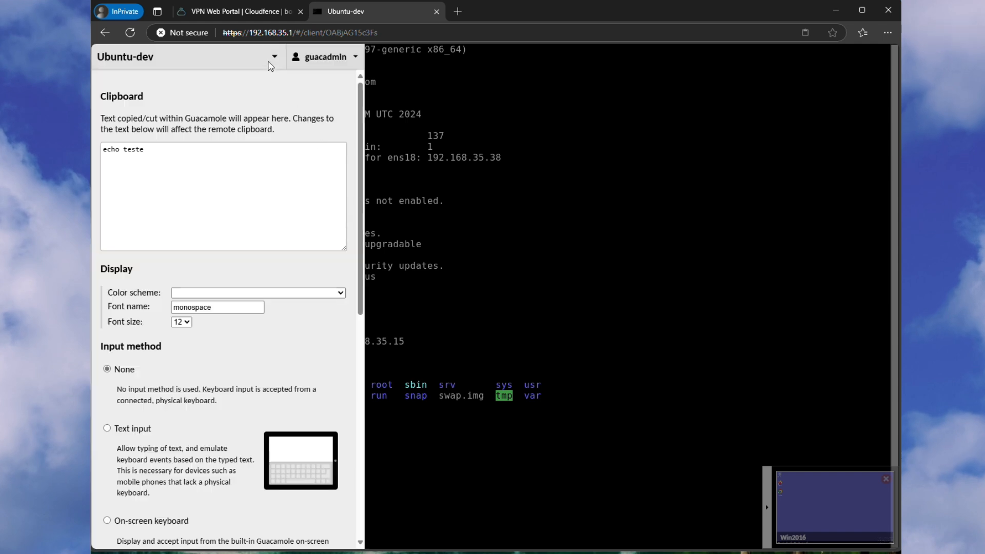
{"action": "left_click", "coordinate": [273, 57]}
{"action": "left_click", "coordinate": [108, 138]}
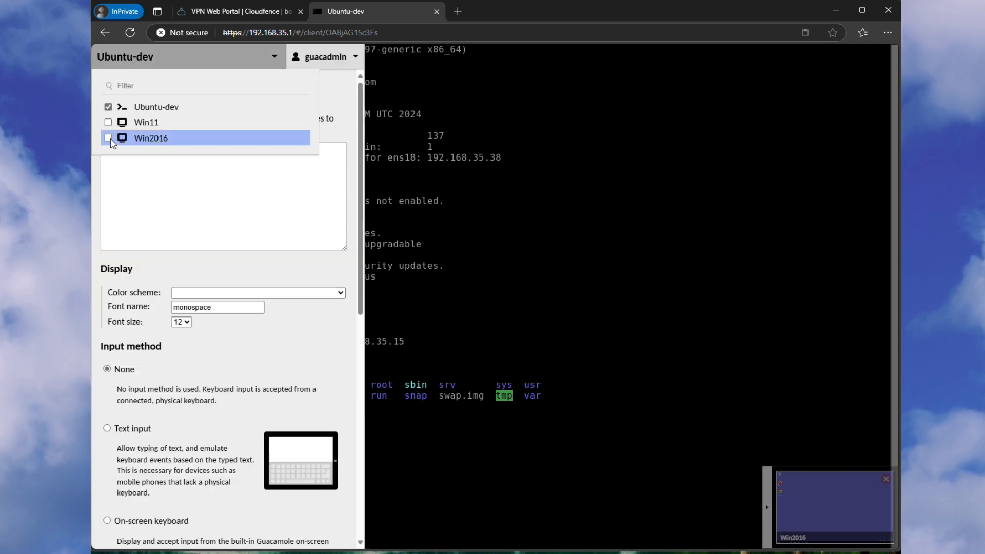
{"action": "key", "text": "ctrl+alt+shift"}
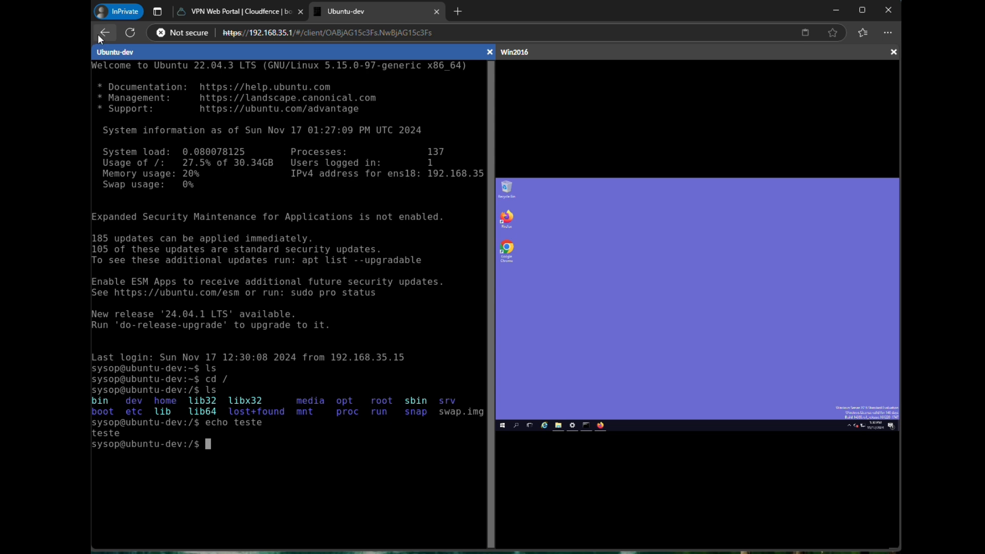
Close the Ubuntu-dev pane and disconnect the Ubuntu-dev session from the connections page
{"action": "left_click", "coordinate": [489, 52]}
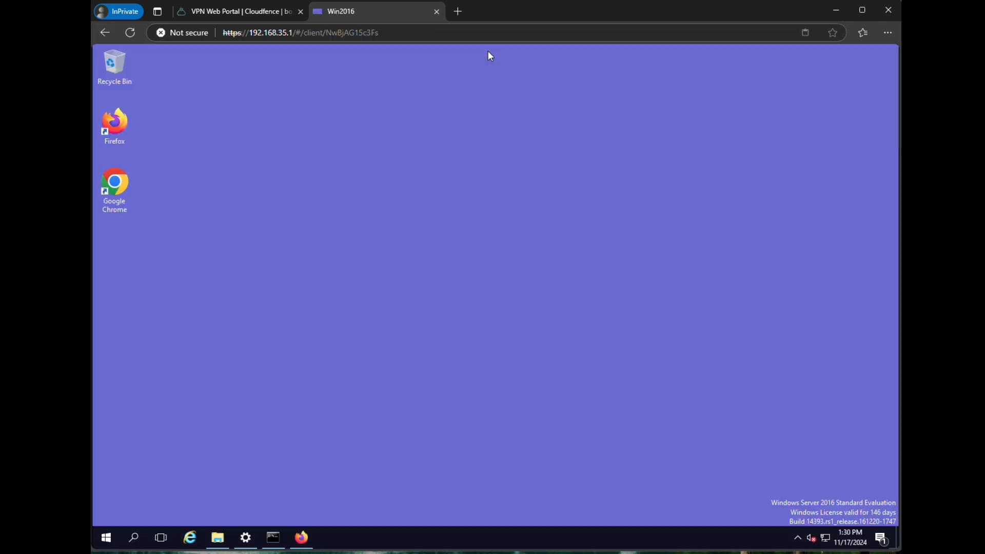
{"action": "left_click", "coordinate": [105, 38]}
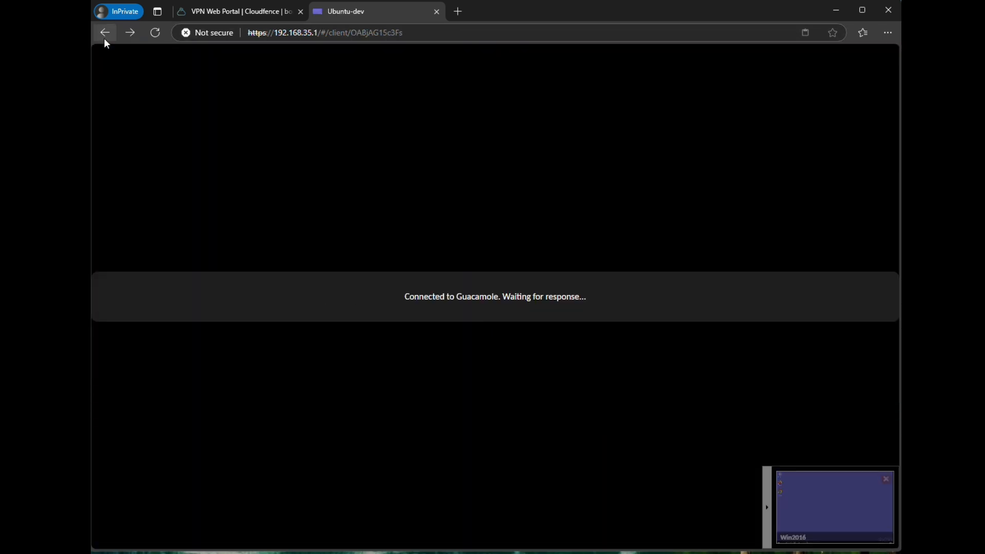
{"action": "left_click", "coordinate": [104, 39]}
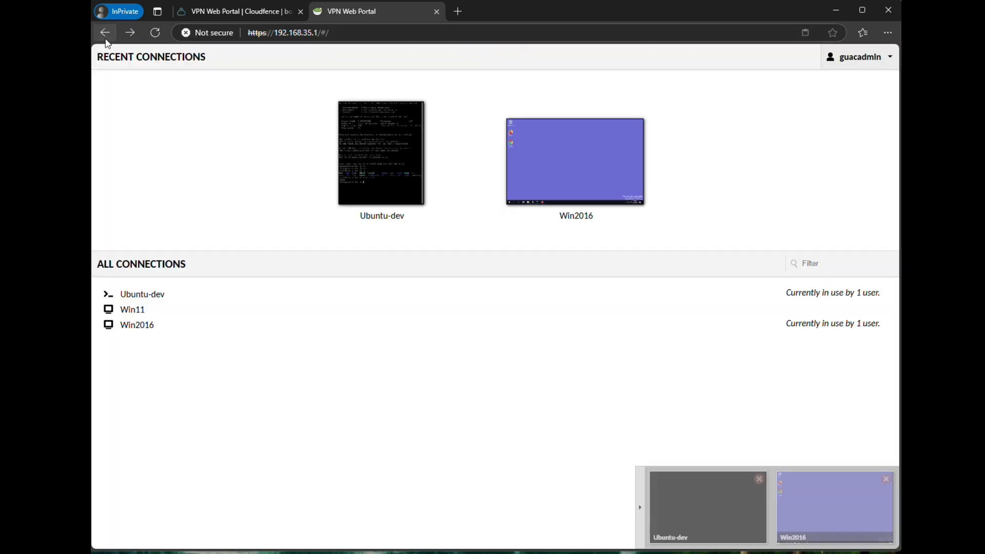
{"action": "left_click", "coordinate": [758, 480]}
Check Active Sessions under the account menu and rejoin the Win2016 session from it
{"action": "left_click", "coordinate": [872, 64]}
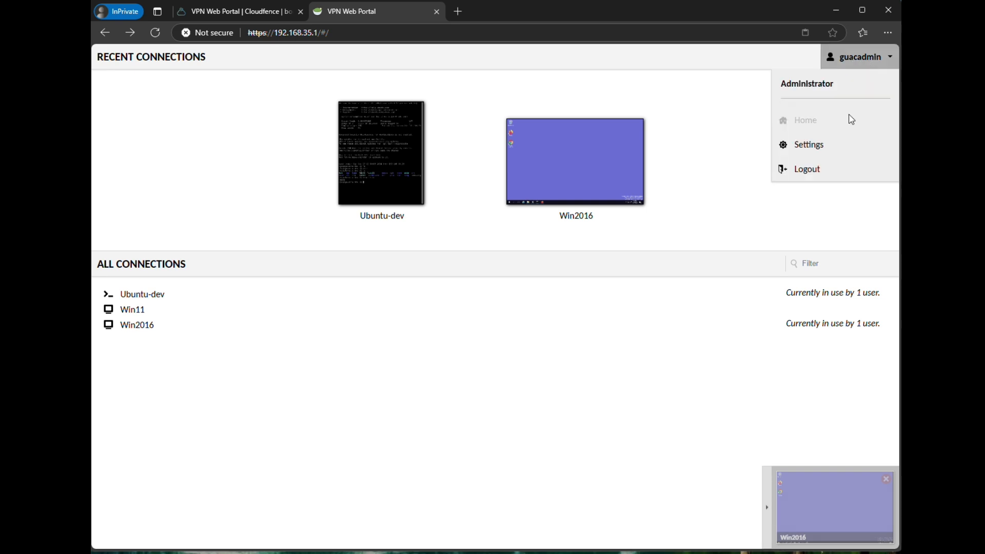
{"action": "left_click", "coordinate": [844, 146]}
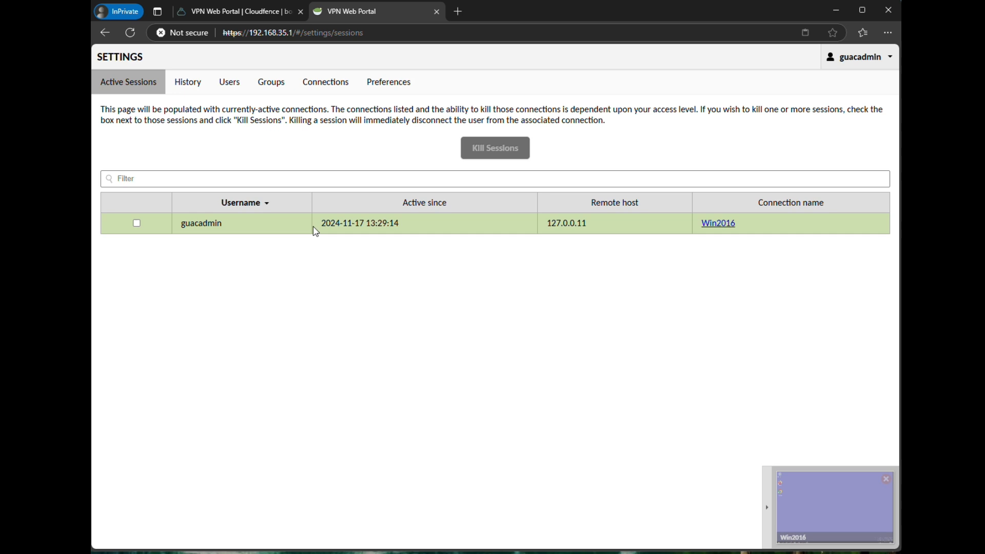
{"action": "left_click", "coordinate": [717, 223]}
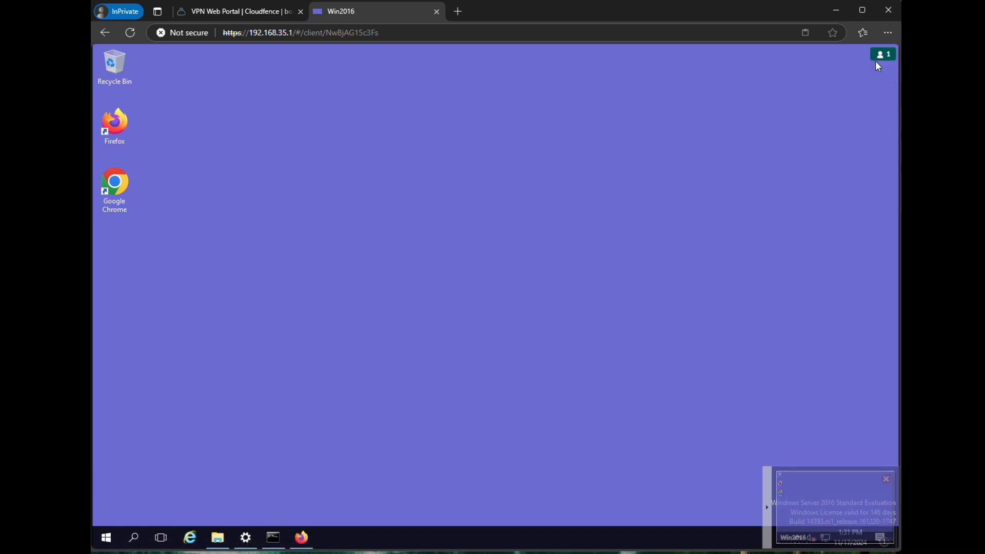
{"action": "mouse_move", "coordinate": [878, 57]}
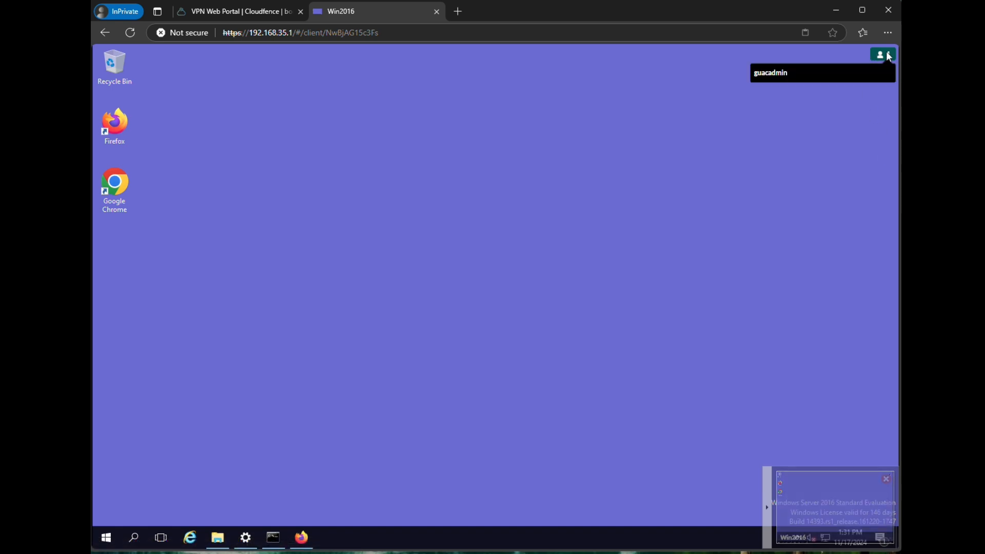